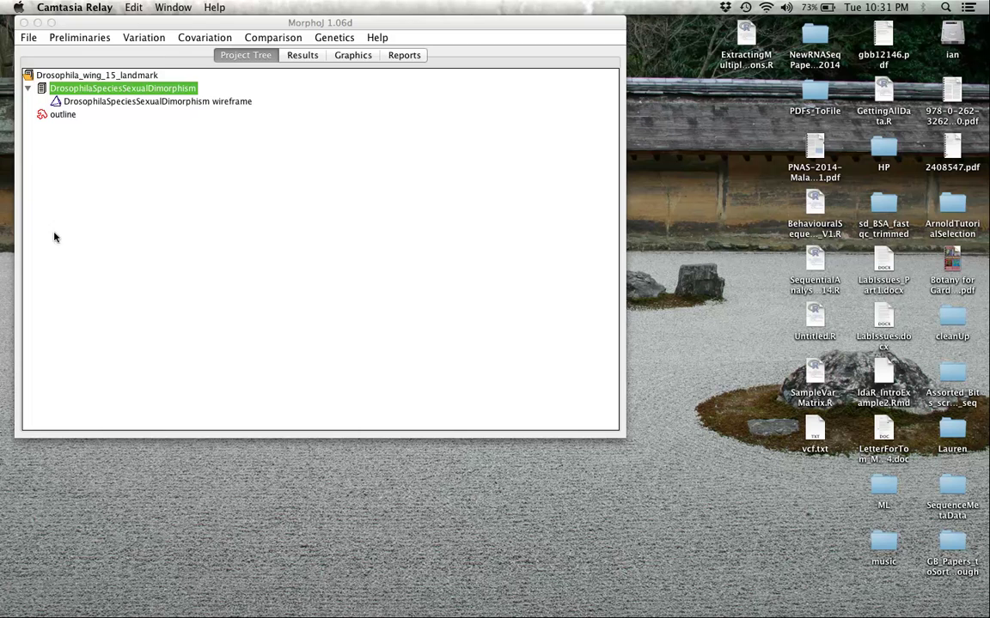
# Activate MorphoJ and select the DrosophilaSpeciesSexualDimorphism dataset in the project tree
pyautogui.click(70, 118)
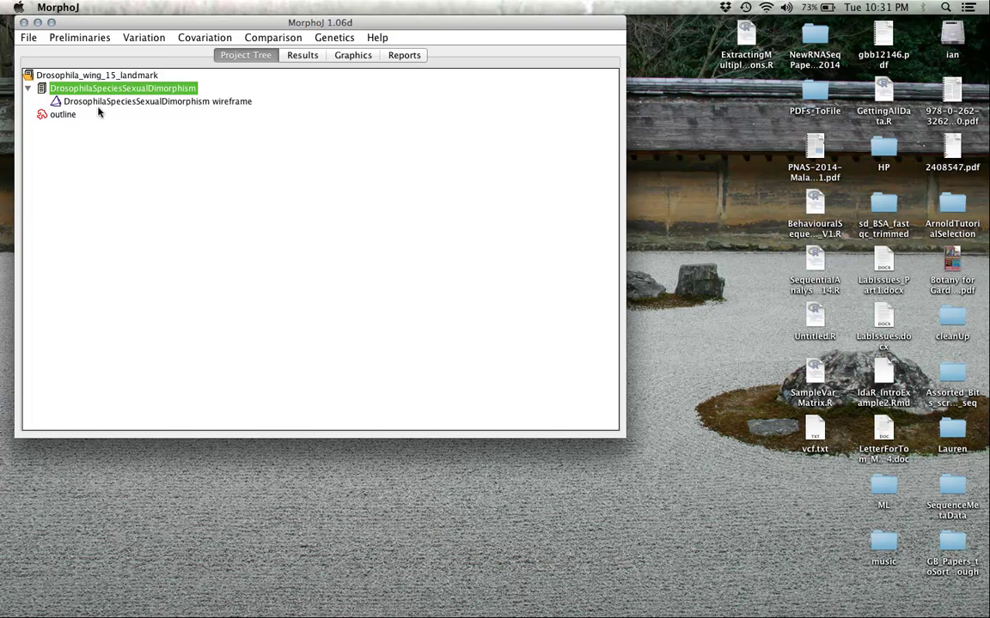
pyautogui.click(100, 102)
pyautogui.click(93, 88)
pyautogui.click(86, 38)
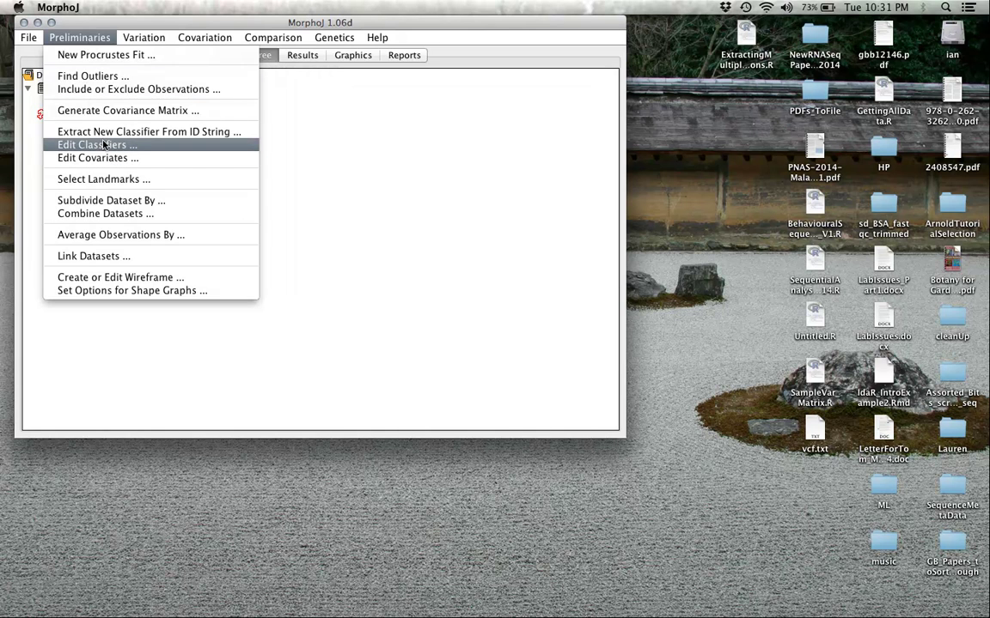
pyautogui.click(103, 144)
pyautogui.scroll(-12, 384, 150)
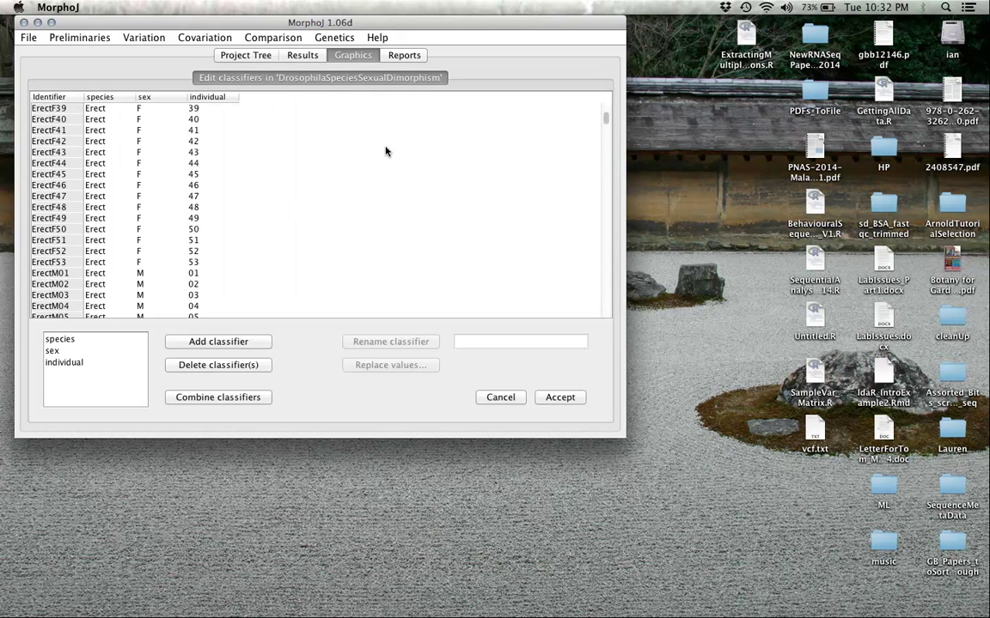
pyautogui.moveTo(610, 120); pyautogui.dragTo(597, 93)
pyautogui.click(500, 397)
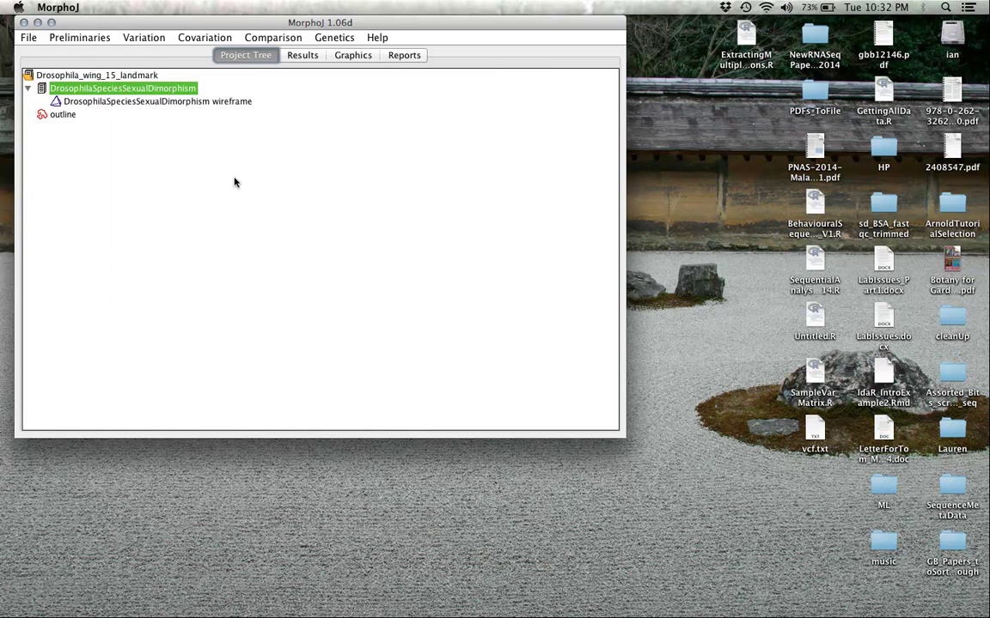
pyautogui.click(81, 38)
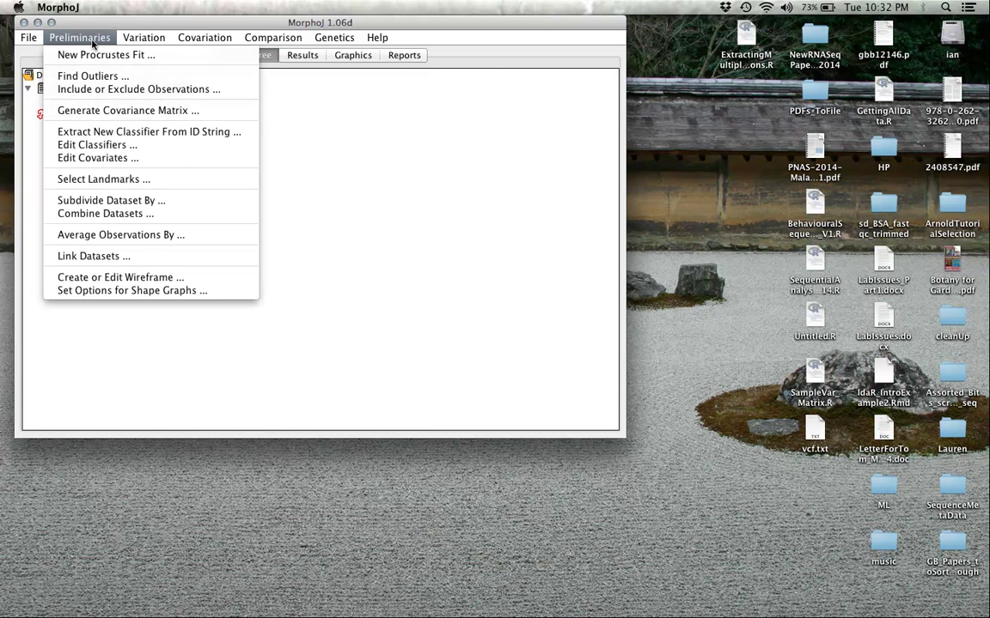
# Generate a Procrustes-coordinates covariance matrix for DrosophilaSpeciesSexualDimorphism with pooled within-group covariances off
pyautogui.click(92, 111)
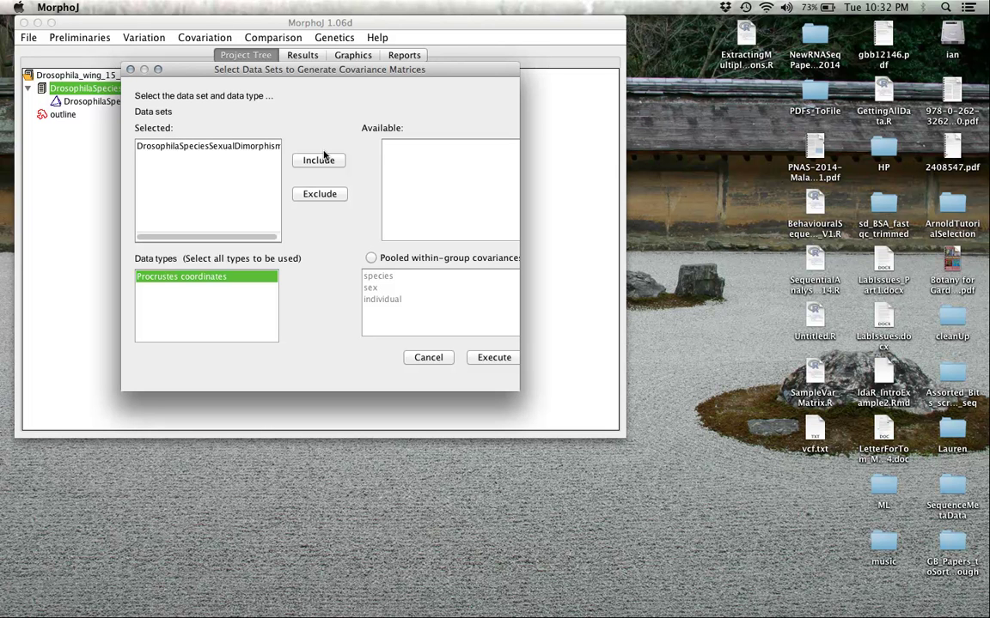
pyautogui.click(160, 146)
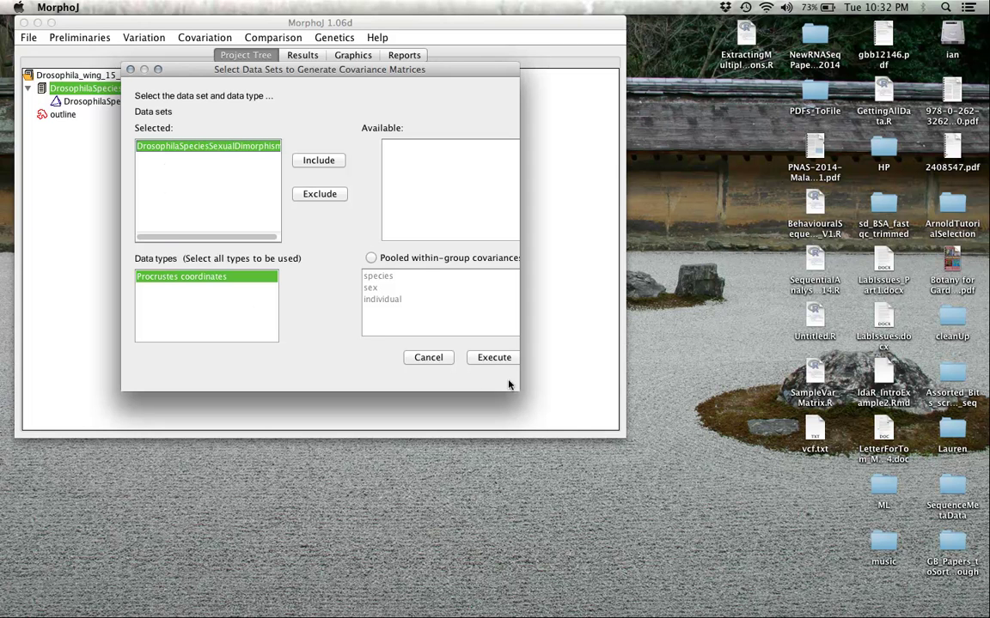
pyautogui.moveTo(516, 389); pyautogui.dragTo(652, 418)
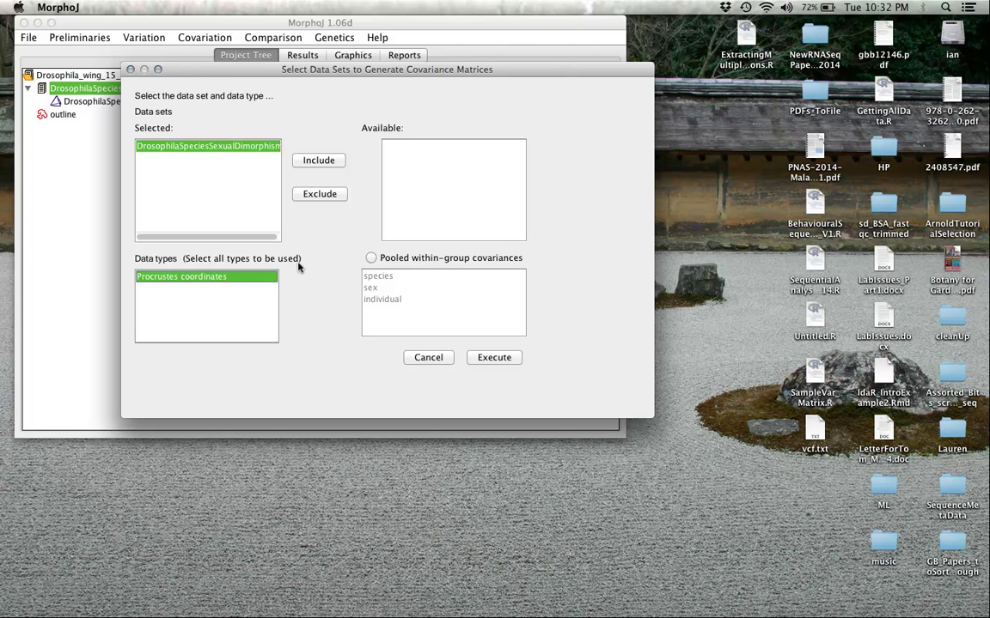
pyautogui.click(372, 259)
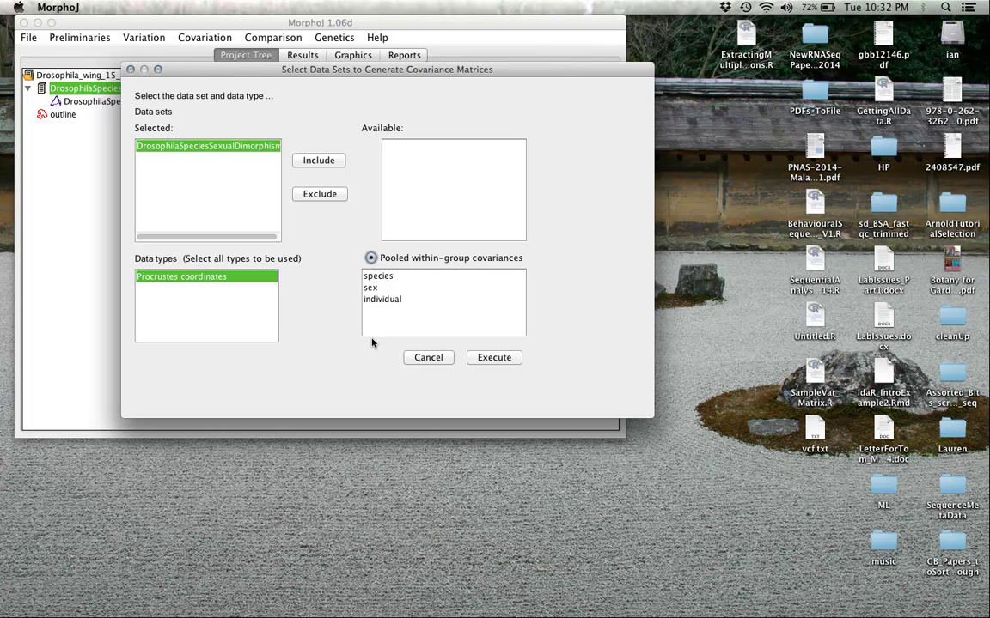
pyautogui.click(371, 258)
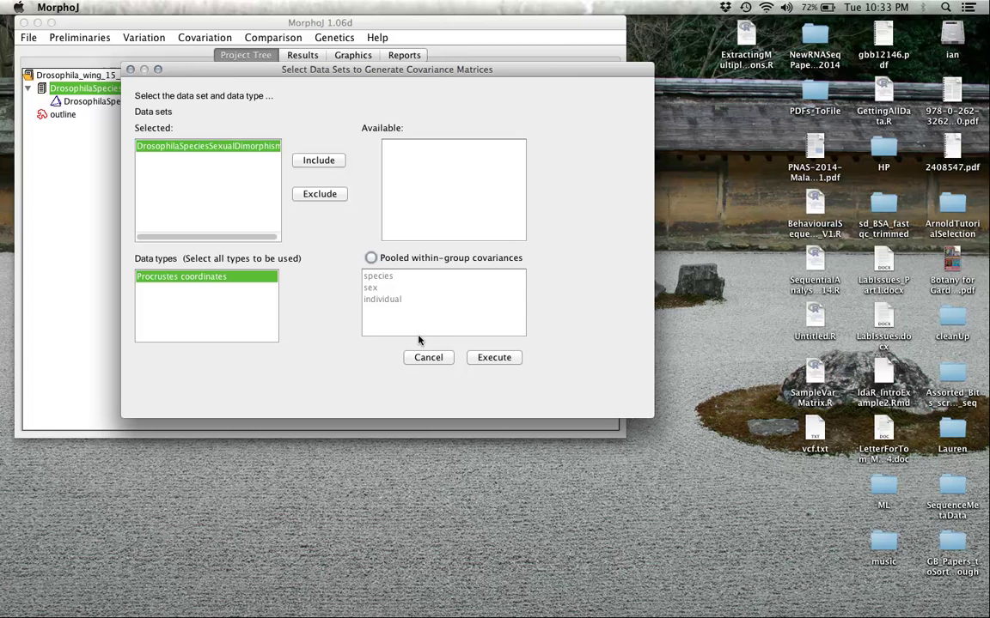
pyautogui.click(494, 358)
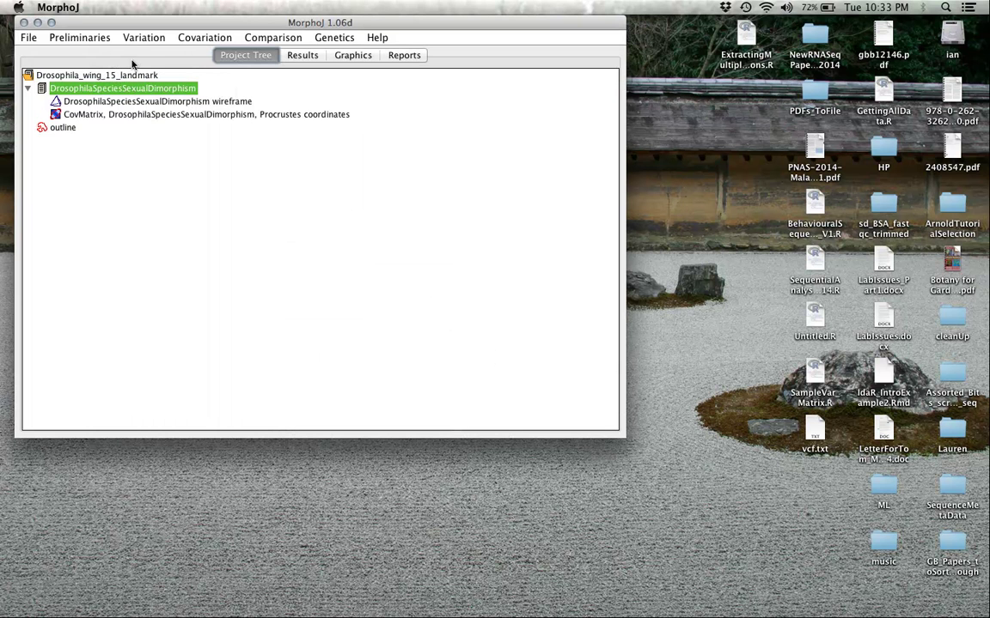
# Select the new CovMatrix, review its Results and Reports output, and return to the Project Tree
pyautogui.click(131, 114)
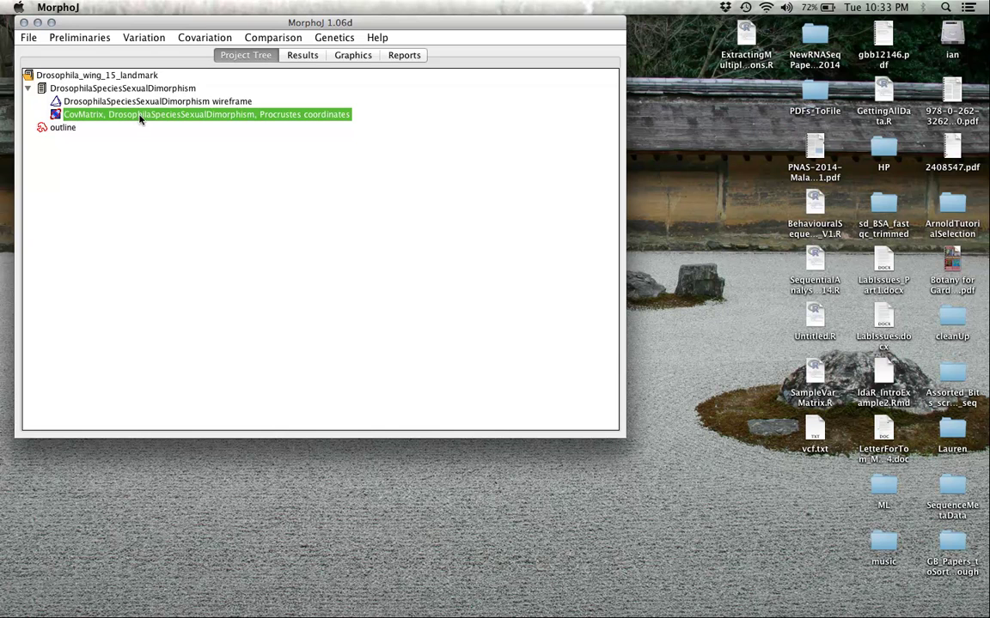
pyautogui.click(296, 56)
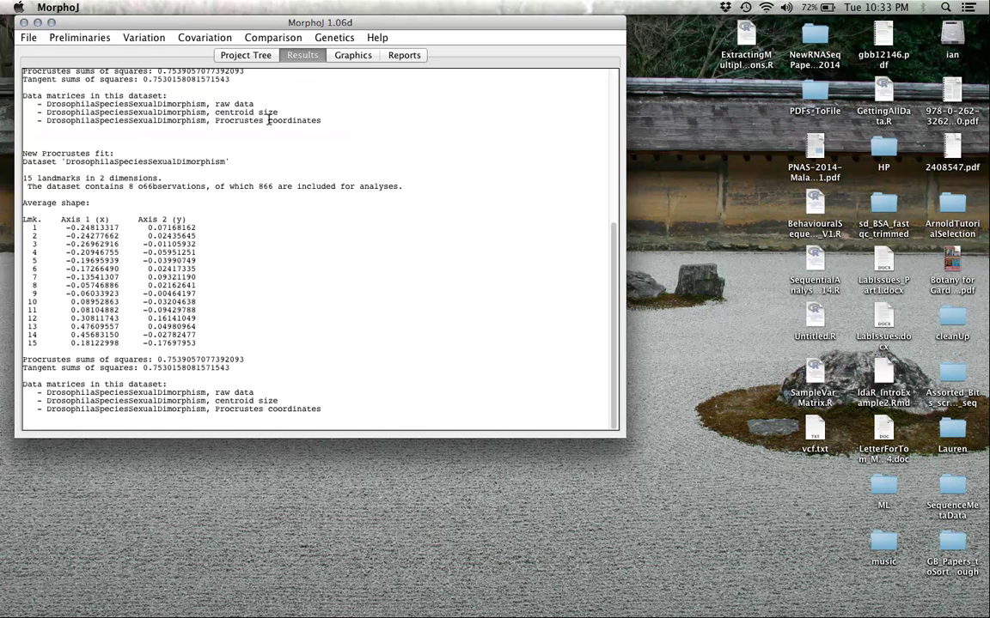
pyautogui.click(395, 56)
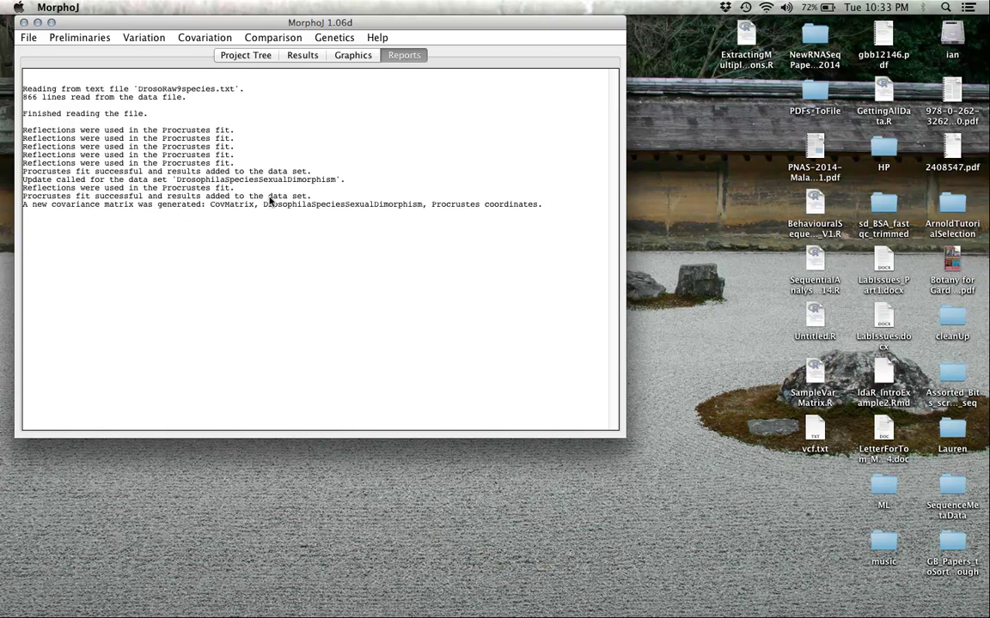
pyautogui.click(307, 56)
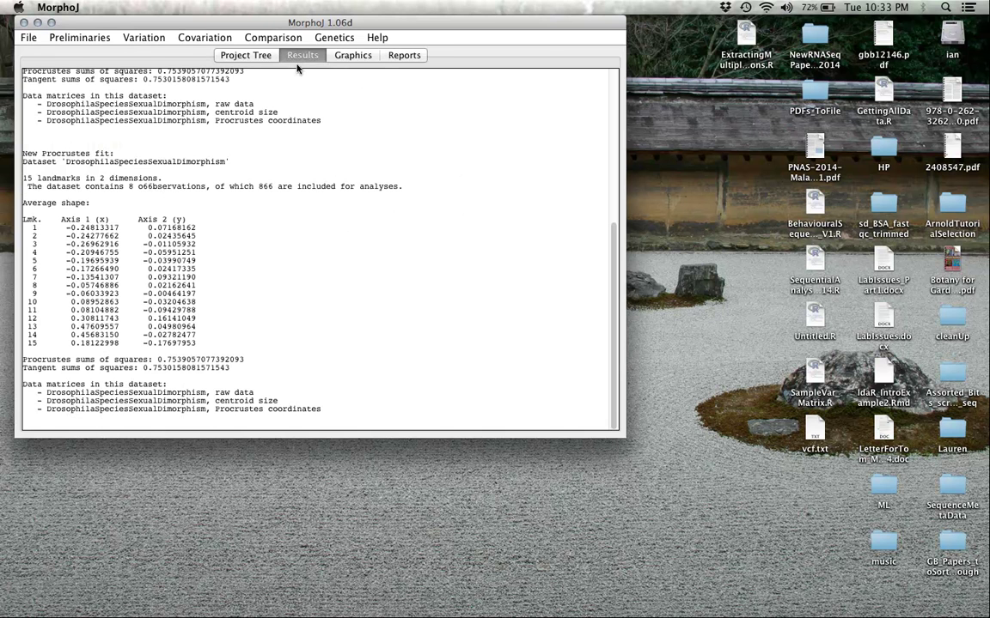
pyautogui.scroll(1, 296, 181)
pyautogui.click(249, 55)
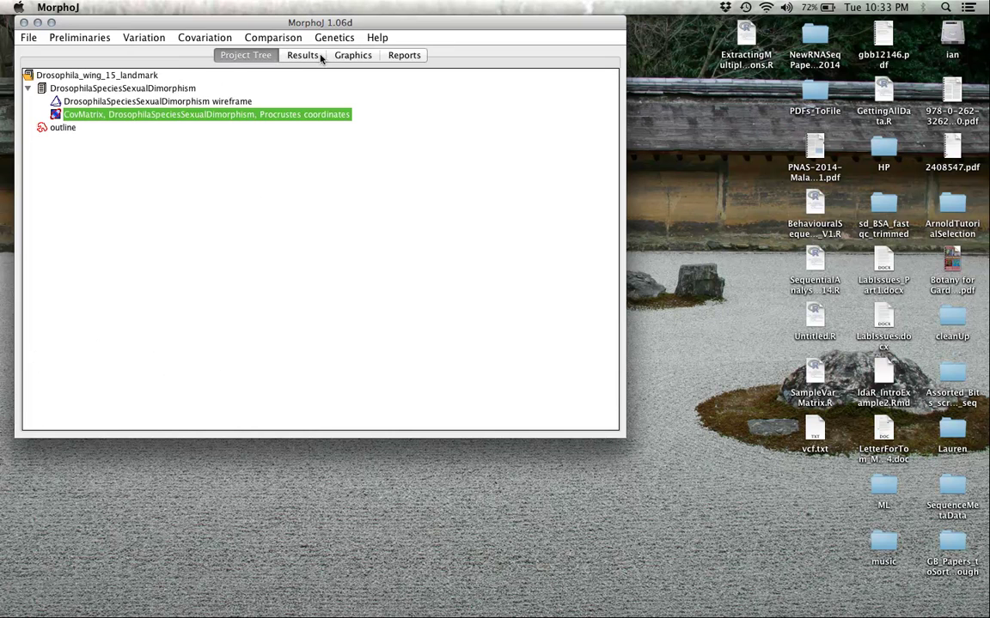
pyautogui.rightClick(212, 118)
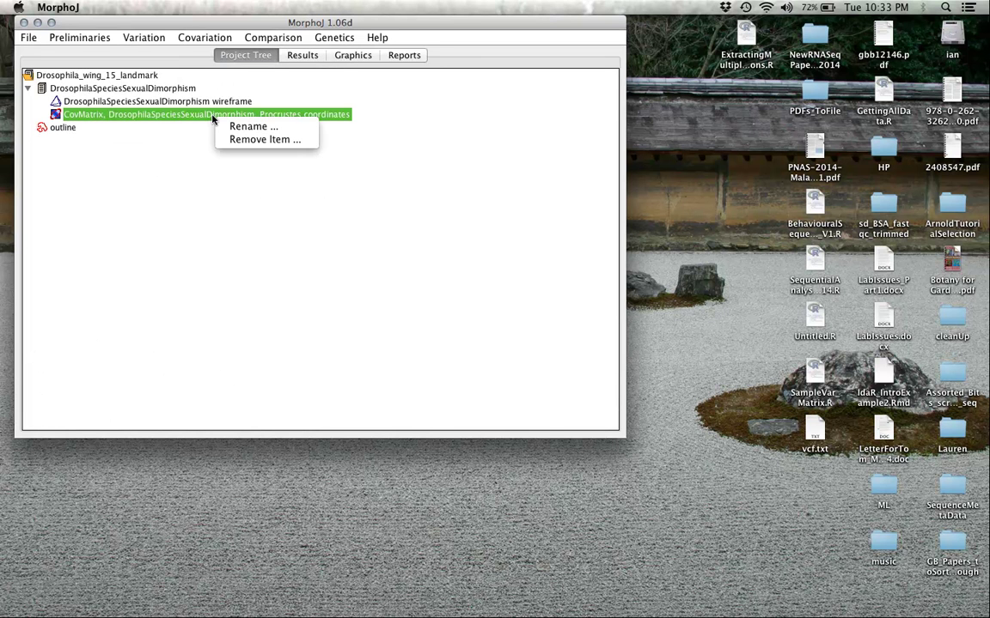
pyautogui.click(164, 139)
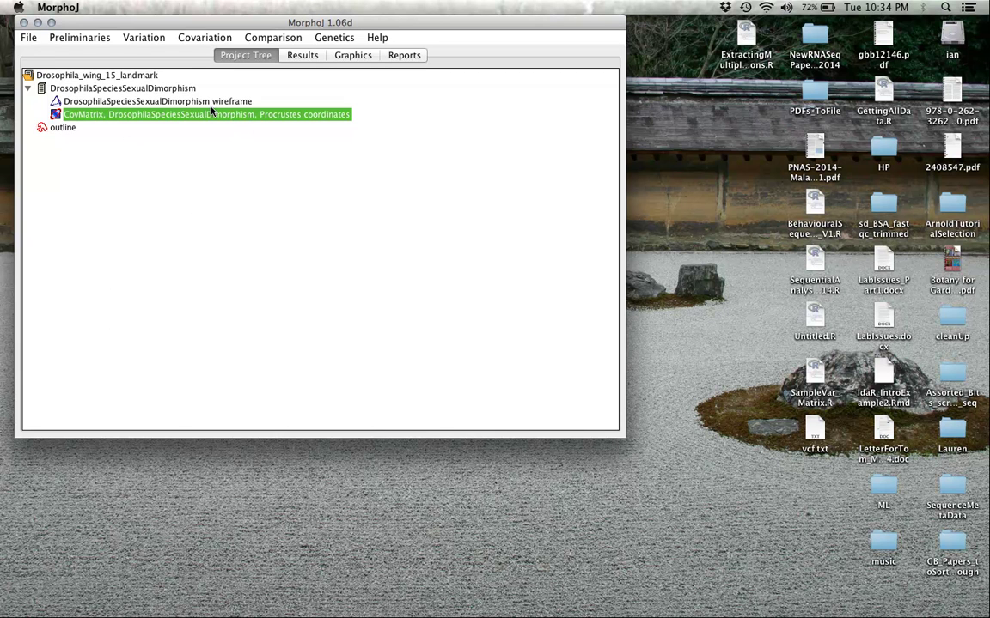
# Run a Principal Component Analysis on the Procrustes-coordinates CovMatrix
pyautogui.click(188, 41)
pyautogui.moveTo(156, 39)
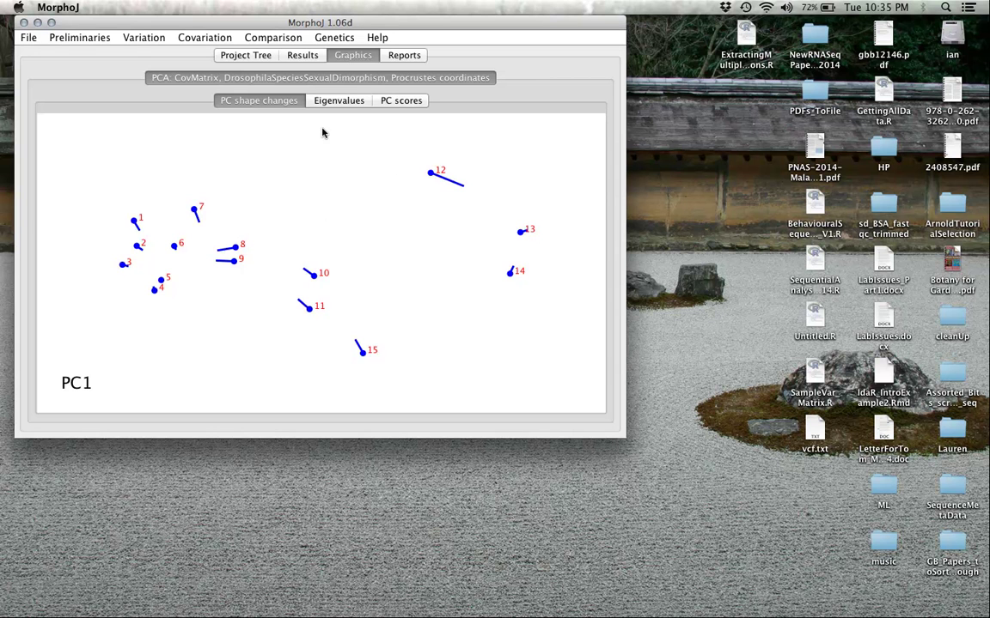
# Show the eigenvalue chart, with PC1 at about 29% and PC2 at about 22% of variance
pyautogui.click(328, 104)
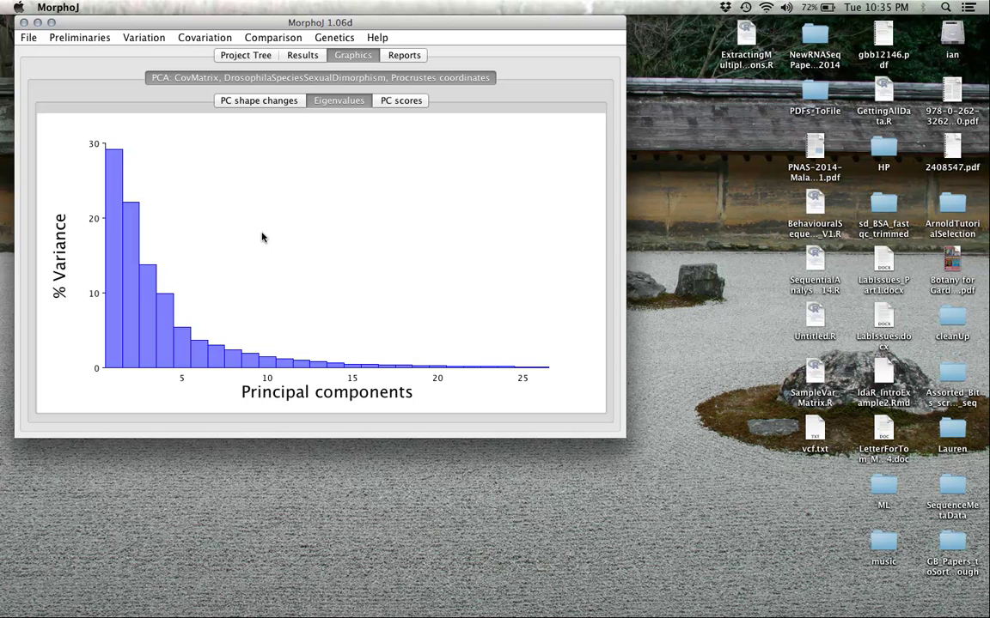
# Show the PC scores plot with Principal component 3 on the horizontal axis
pyautogui.click(396, 100)
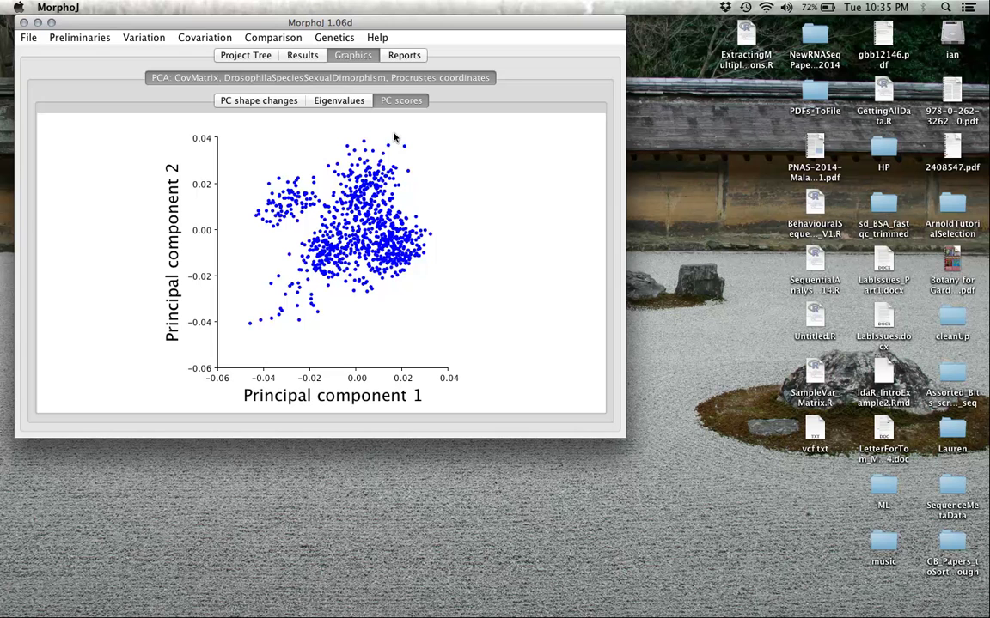
pyautogui.rightClick(440, 165)
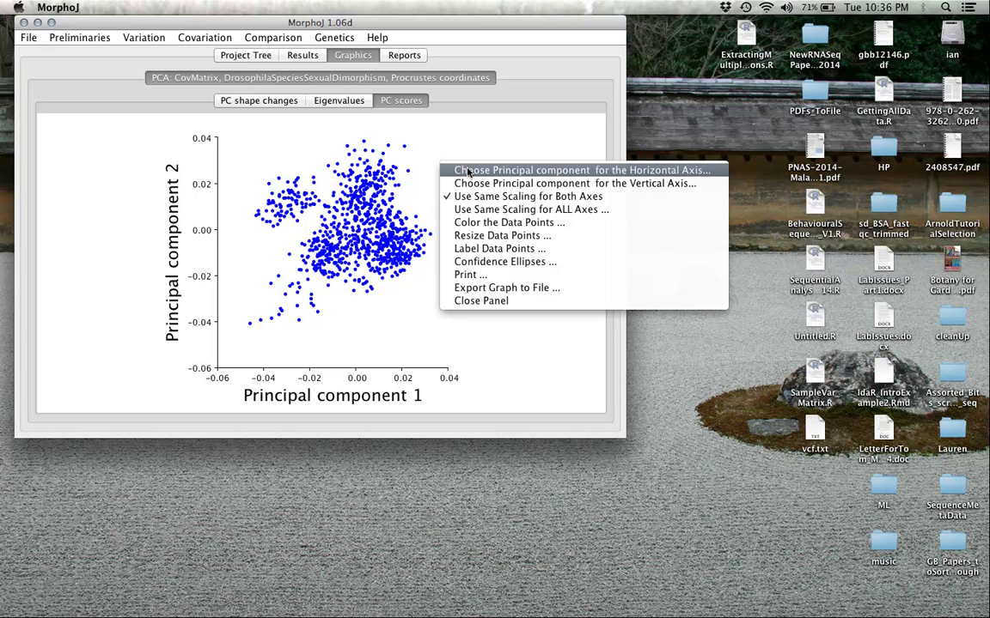
pyautogui.click(468, 172)
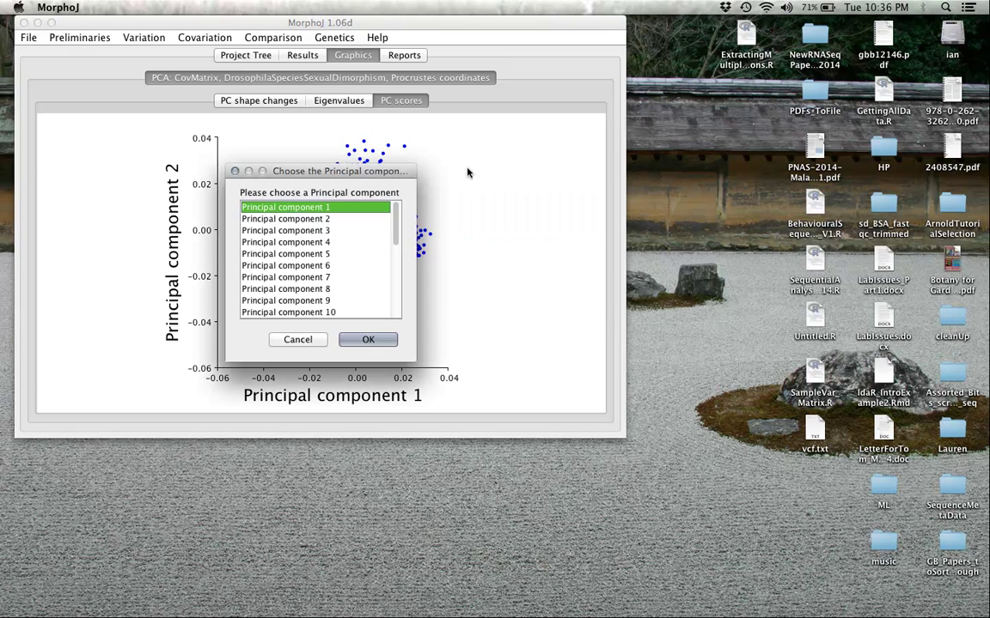
pyautogui.click(303, 231)
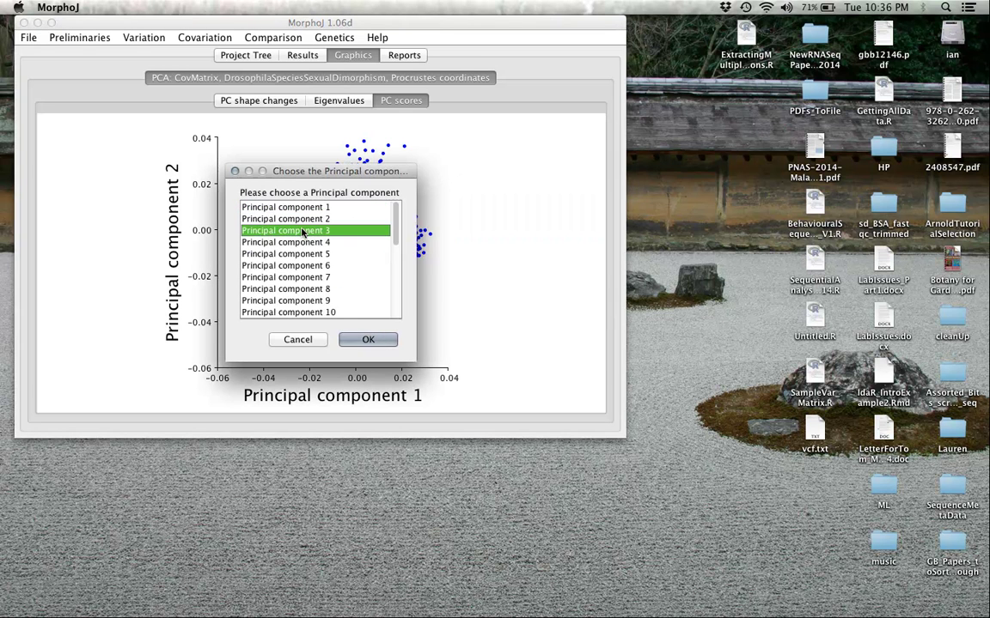
pyautogui.click(369, 339)
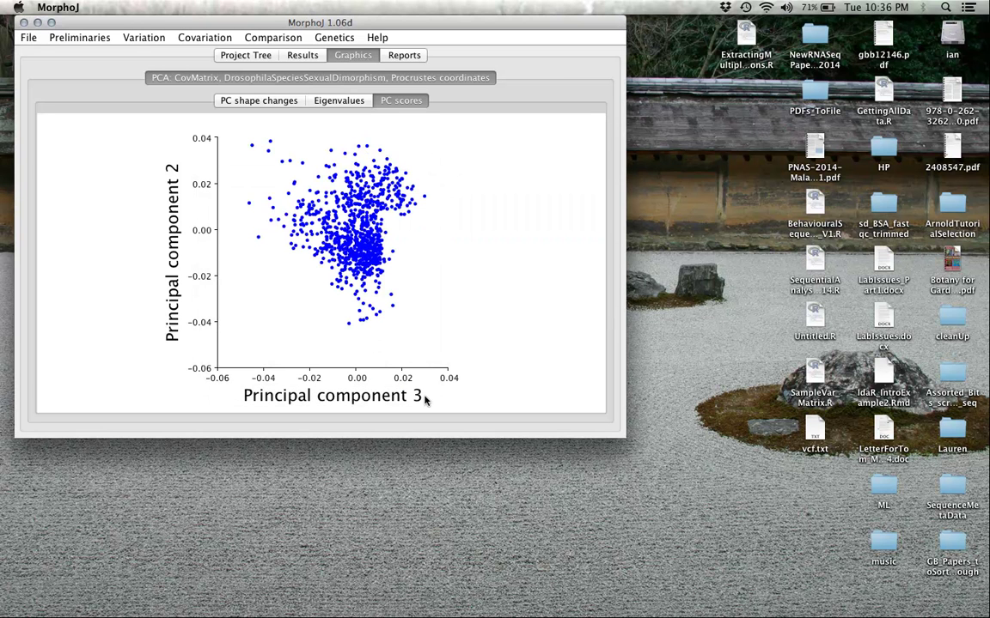
# Restore Principal component 1 on the horizontal axis, plotting PC1 against PC2
pyautogui.rightClick(434, 283)
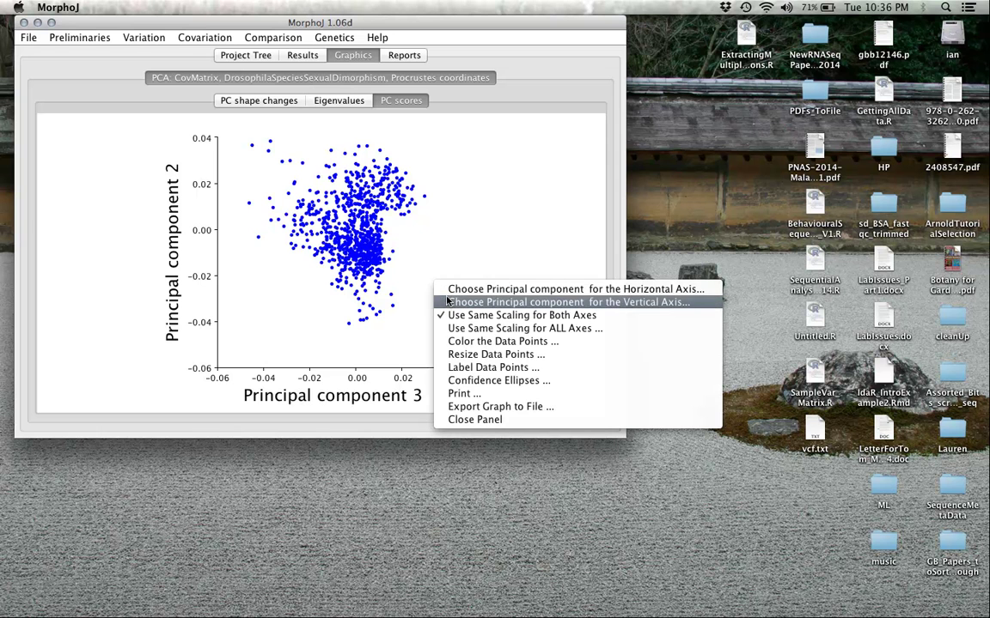
pyautogui.click(481, 302)
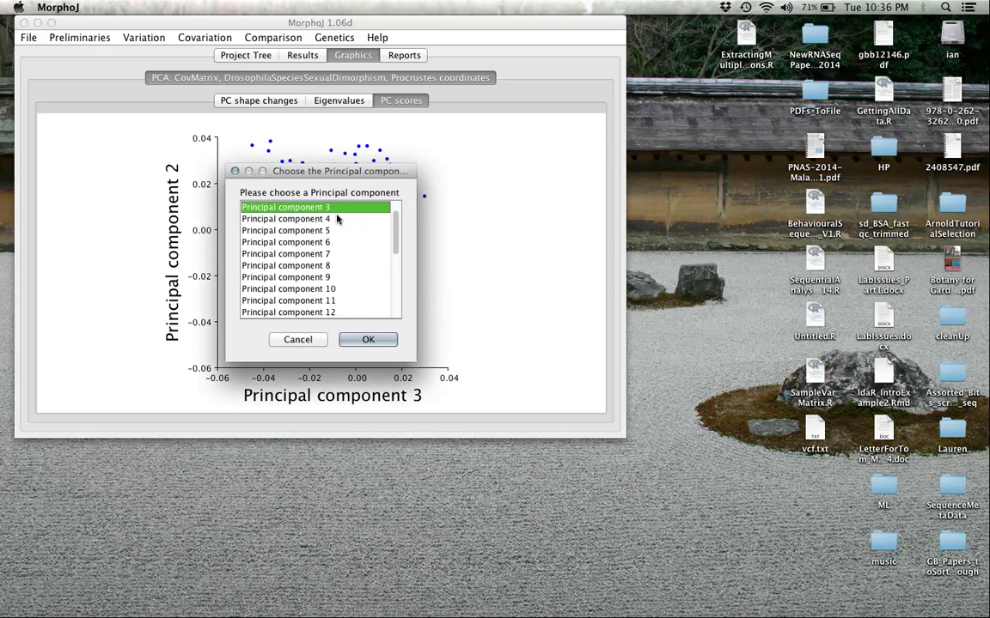
pyautogui.scroll(2, 370, 251)
pyautogui.press('Up')
pyautogui.press('Up')
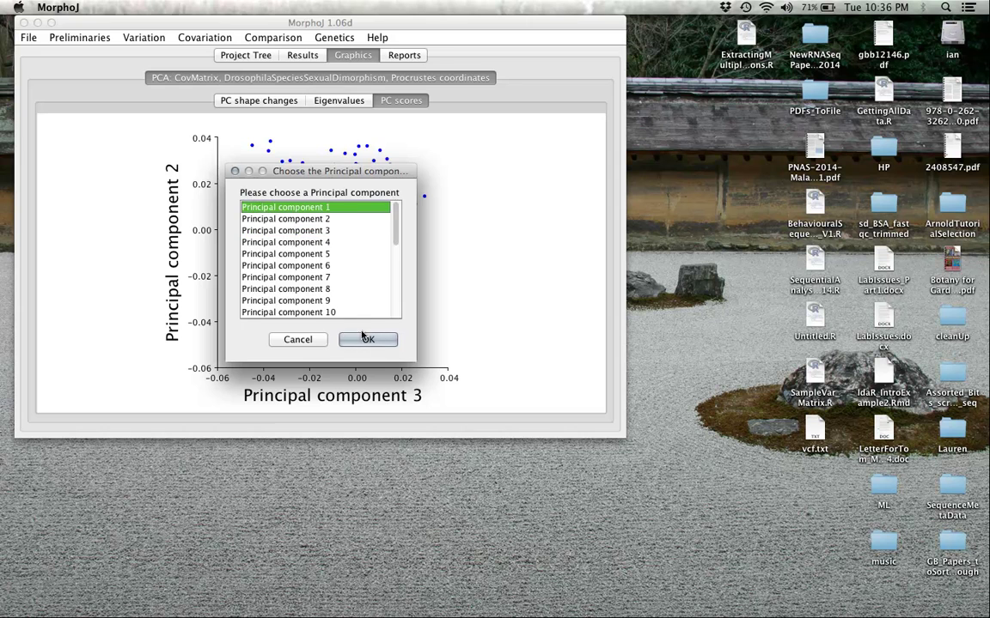
pyautogui.click(368, 340)
pyautogui.rightClick(440, 215)
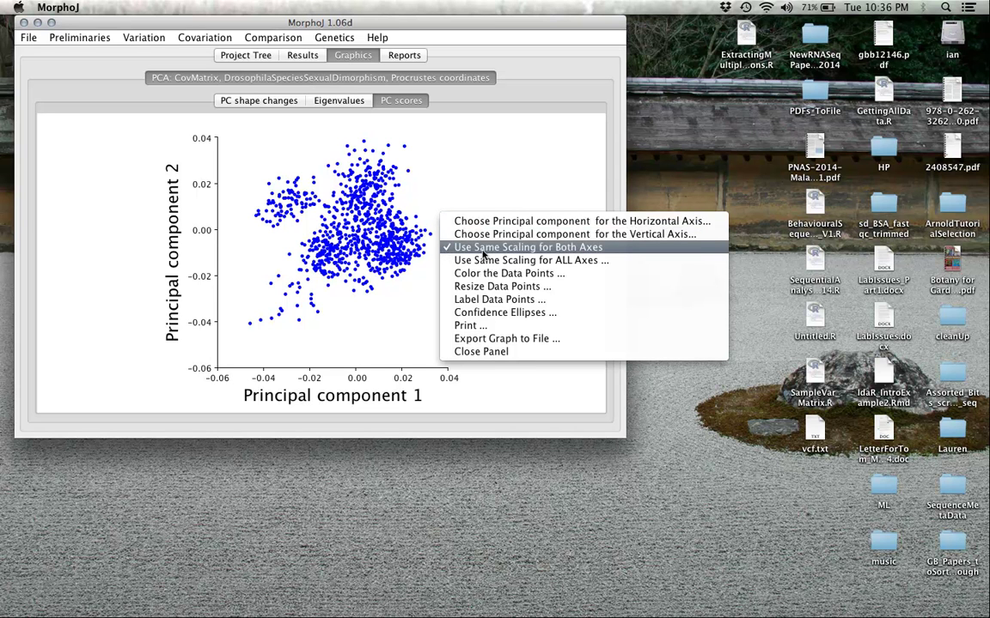
# Colour the scores plot points by the species classifier variable, after briefly trying sex
pyautogui.click(281, 281)
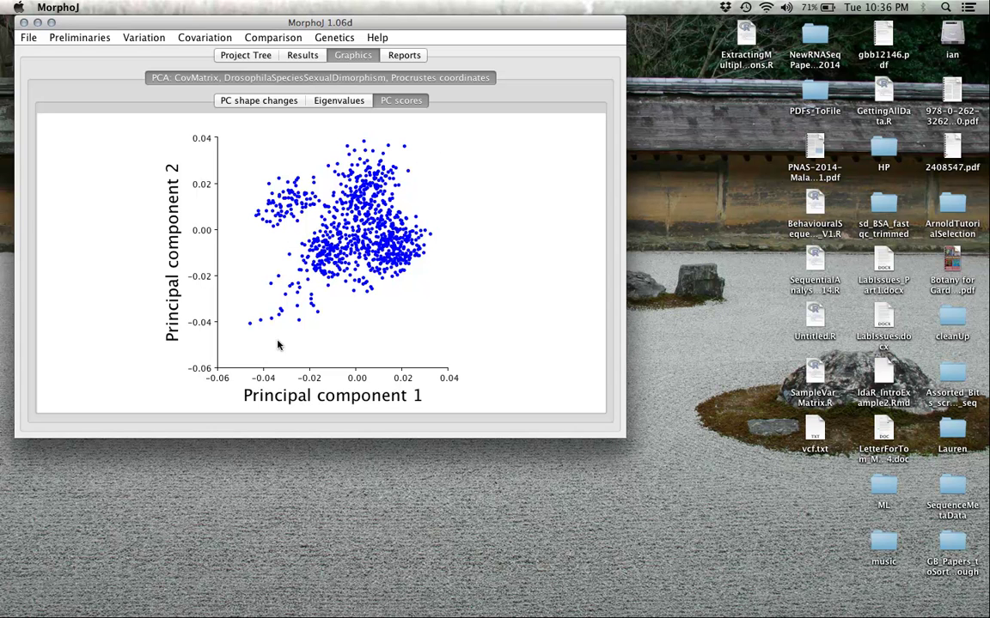
pyautogui.rightClick(471, 166)
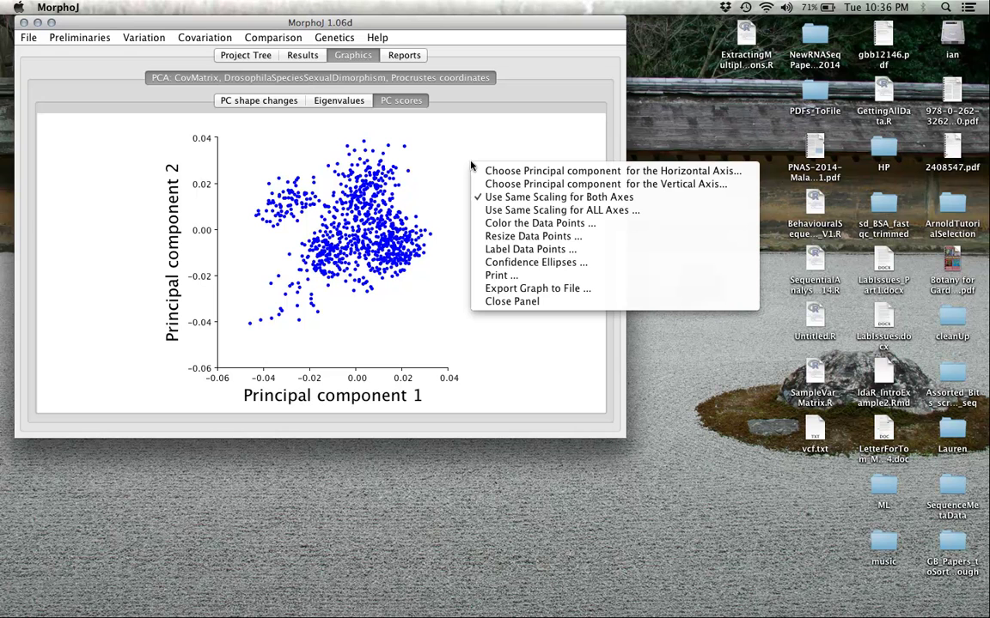
pyautogui.click(499, 226)
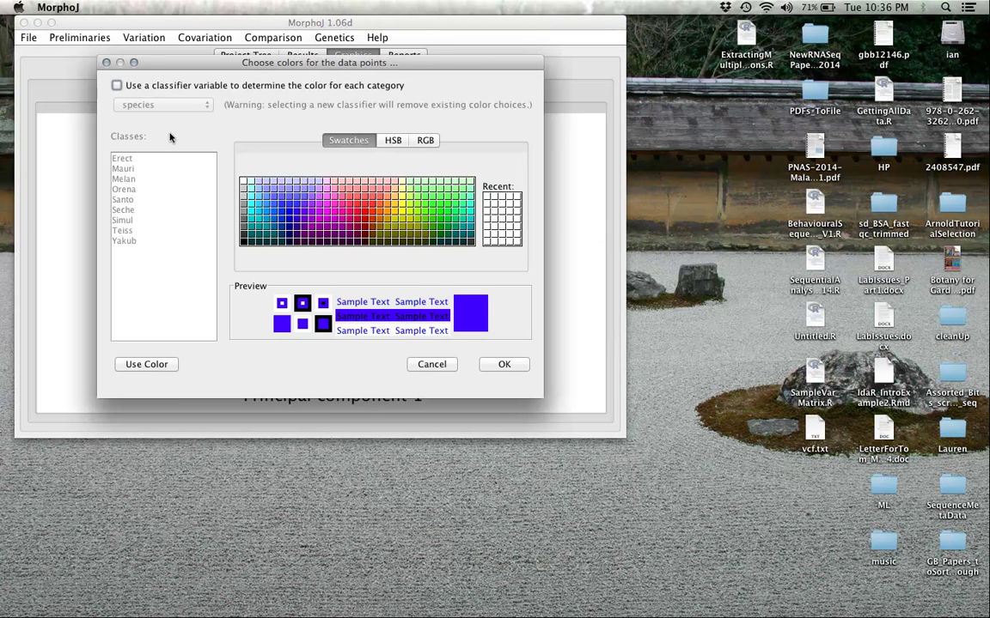
pyautogui.click(145, 89)
pyautogui.click(146, 102)
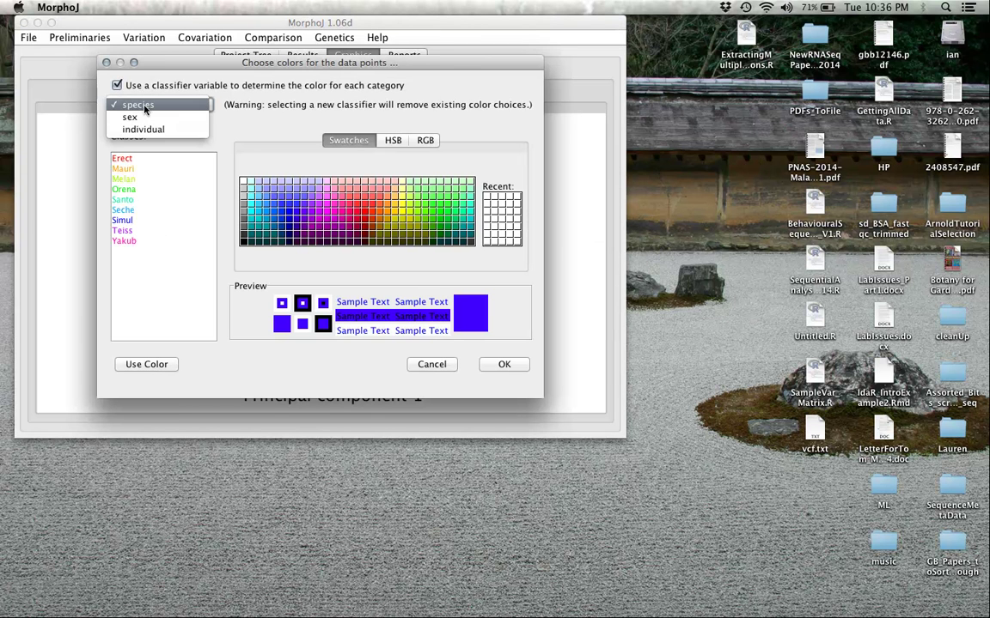
pyautogui.click(143, 119)
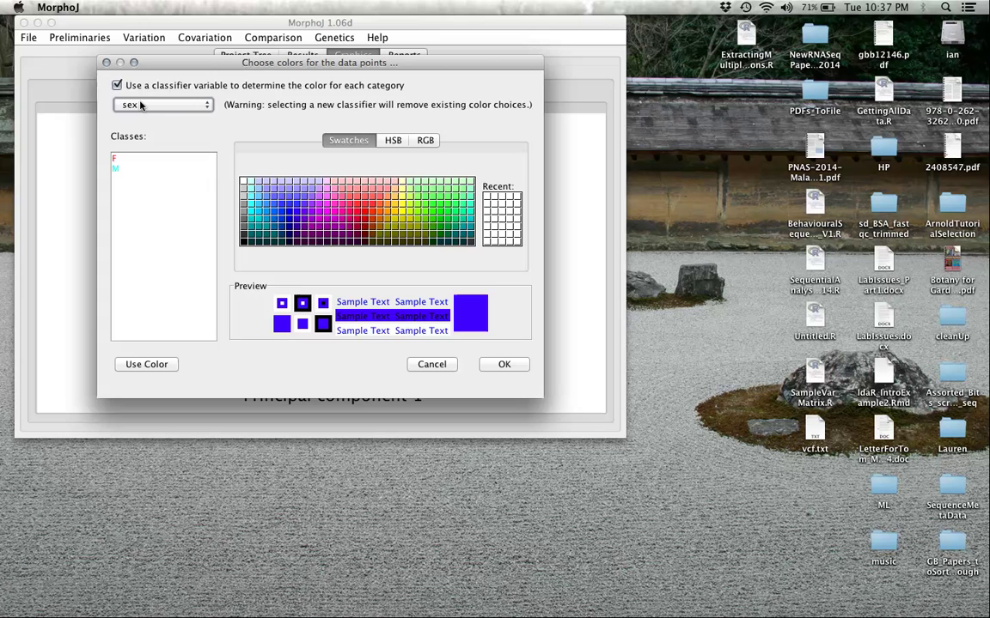
pyautogui.click(142, 105)
pyautogui.click(146, 89)
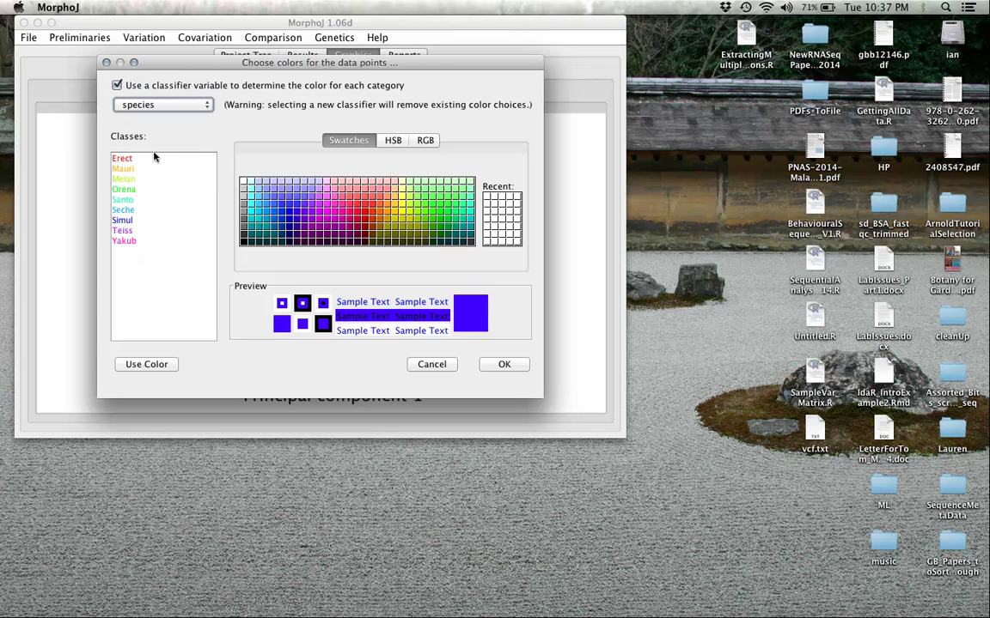
pyautogui.click(501, 362)
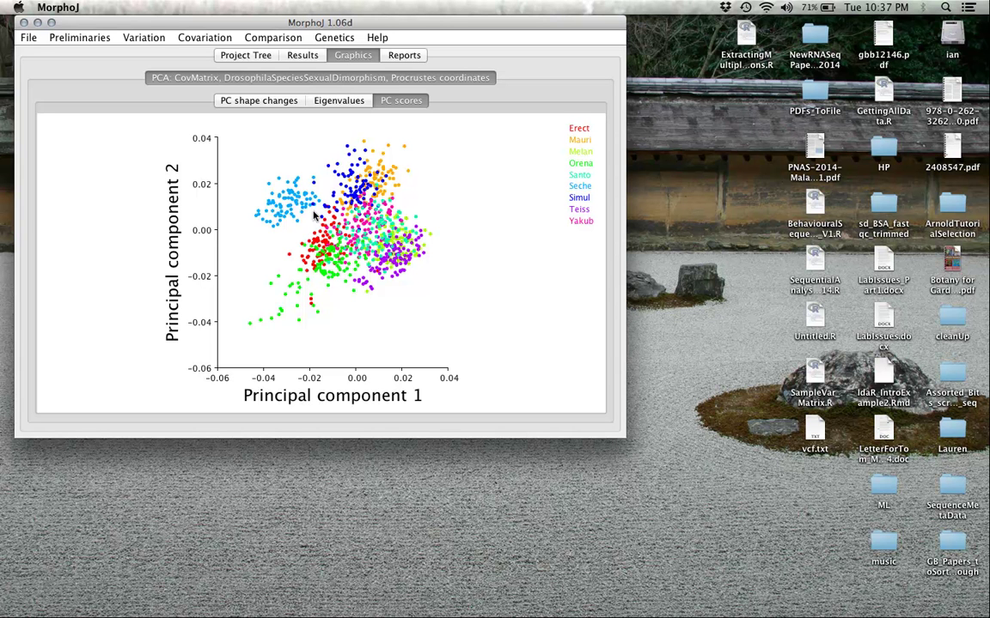
# Colour the scores plot points by the sex classifier variable
pyautogui.rightClick(434, 181)
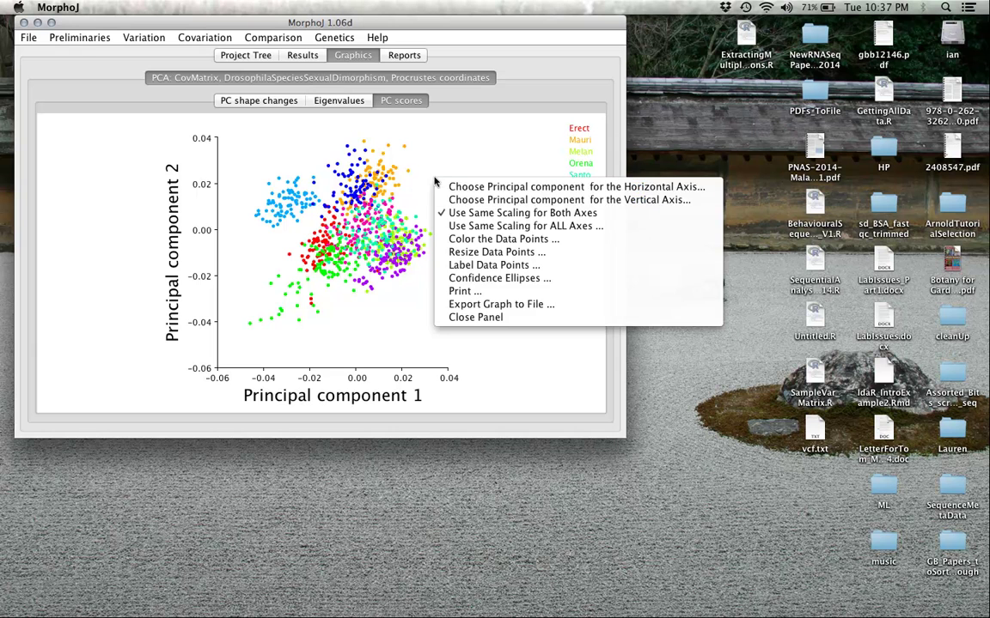
pyautogui.click(460, 239)
pyautogui.click(110, 102)
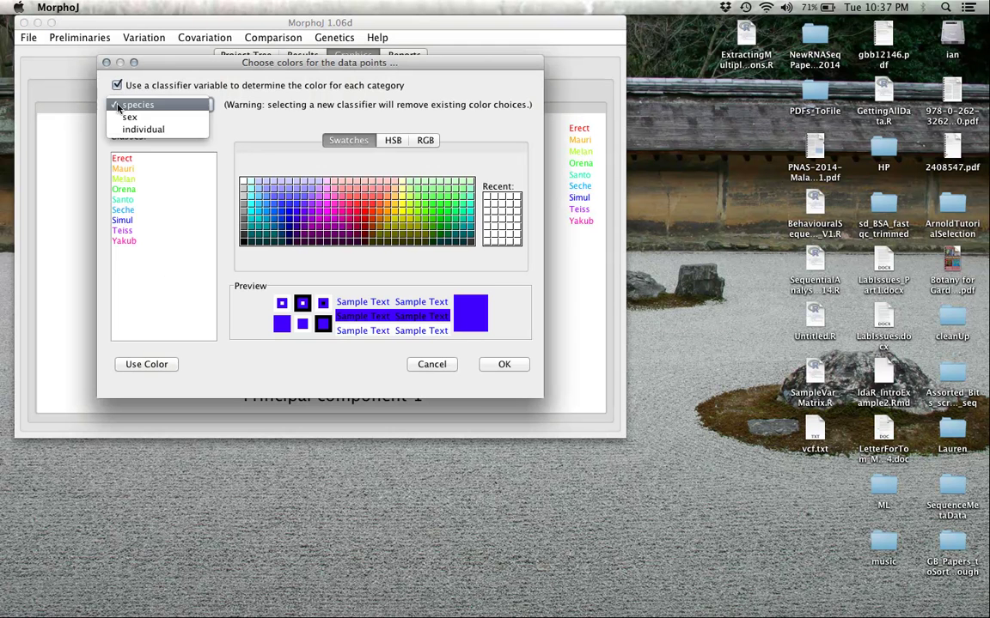
pyautogui.click(126, 116)
pyautogui.click(502, 365)
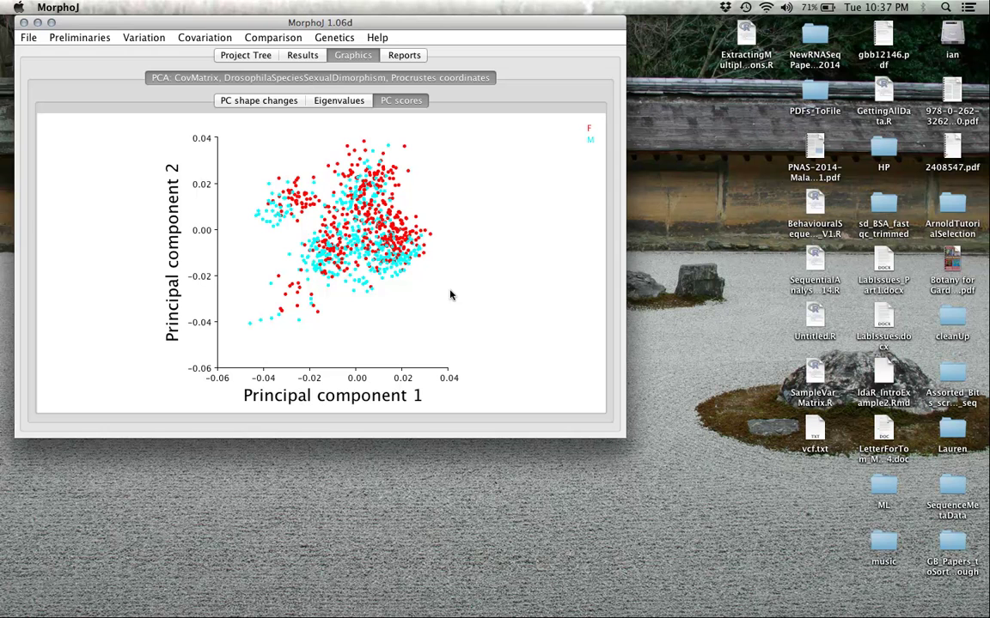
# Put Principal component 3 on the horizontal axis, then restore Principal component 1
pyautogui.rightClick(456, 261)
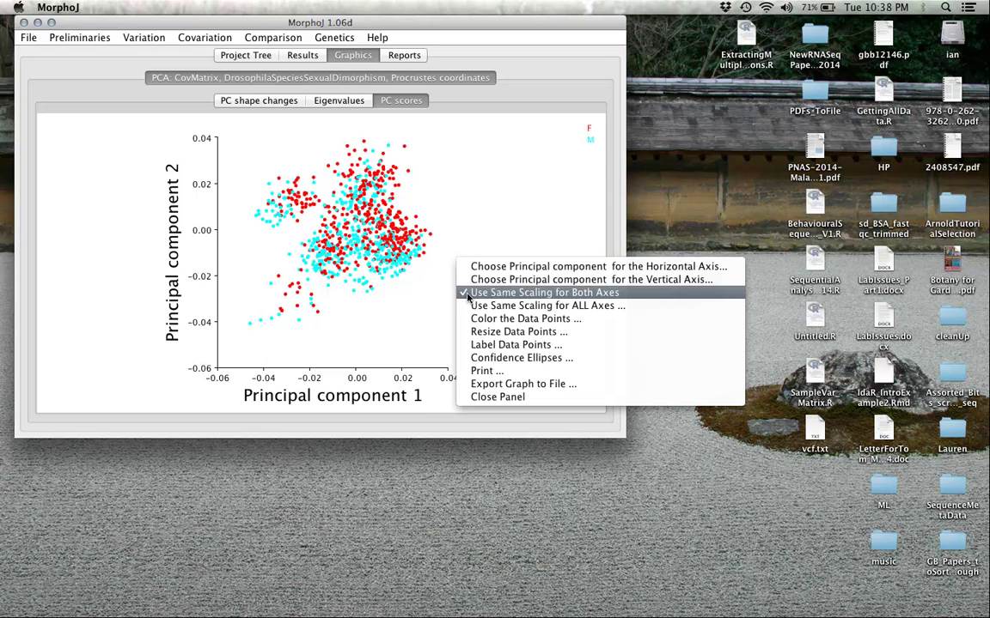
pyautogui.click(466, 266)
pyautogui.click(344, 231)
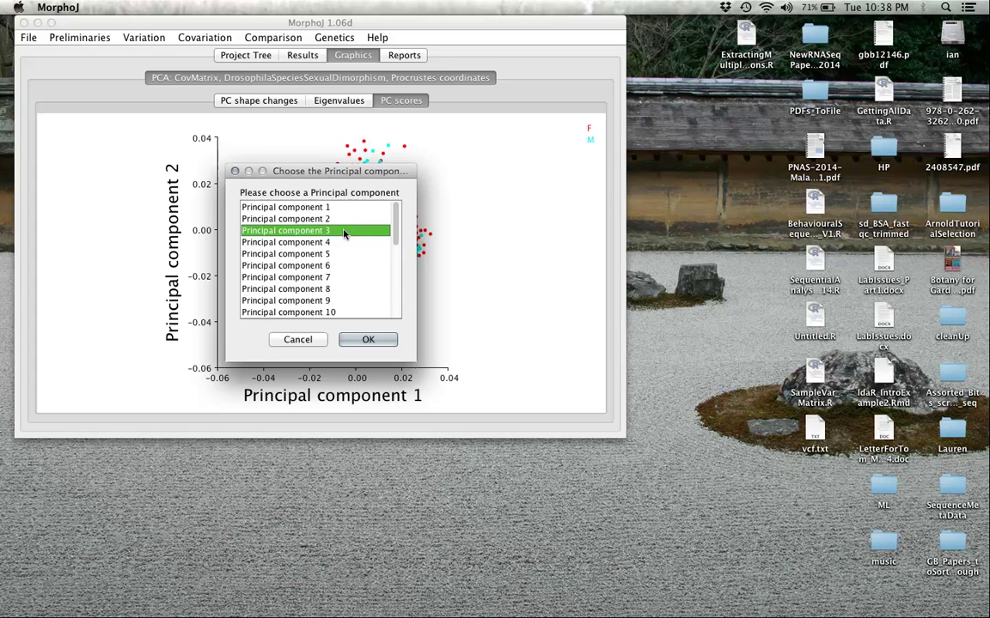
pyautogui.click(368, 341)
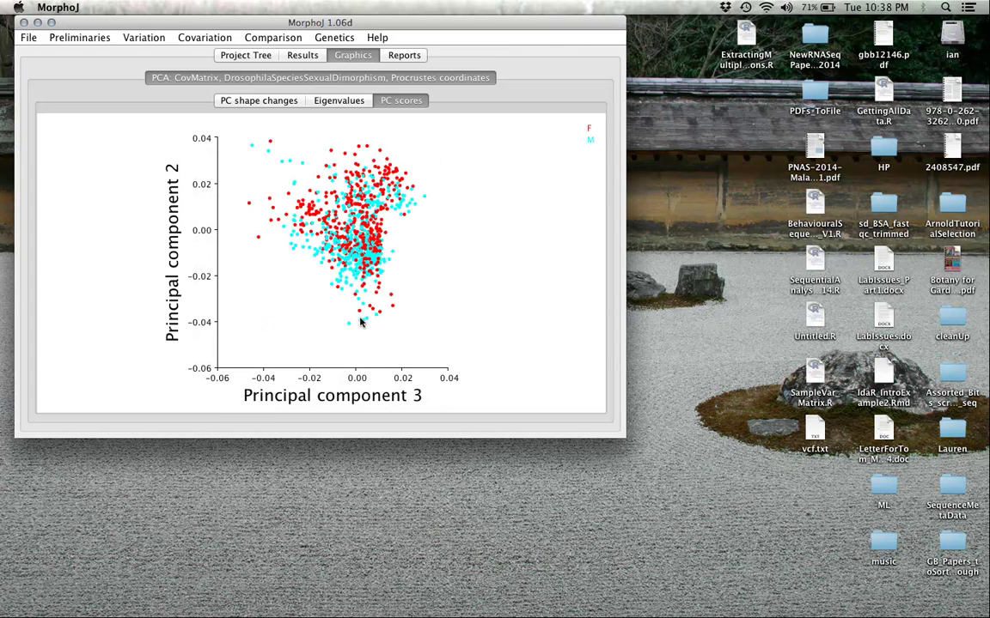
pyautogui.rightClick(418, 209)
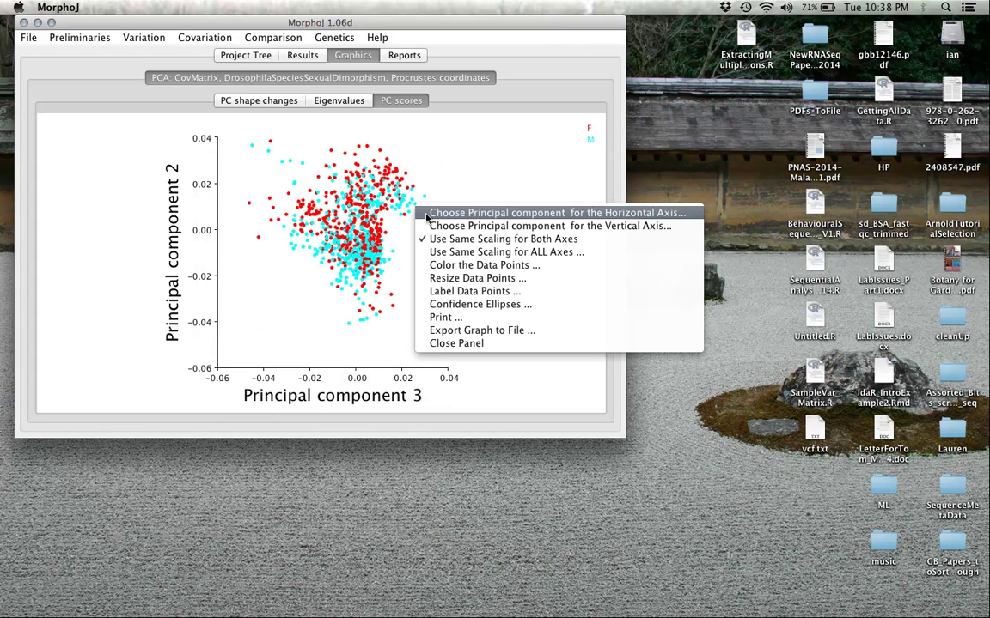
pyautogui.click(427, 215)
pyautogui.scroll(2, 308, 199)
pyautogui.click(340, 208)
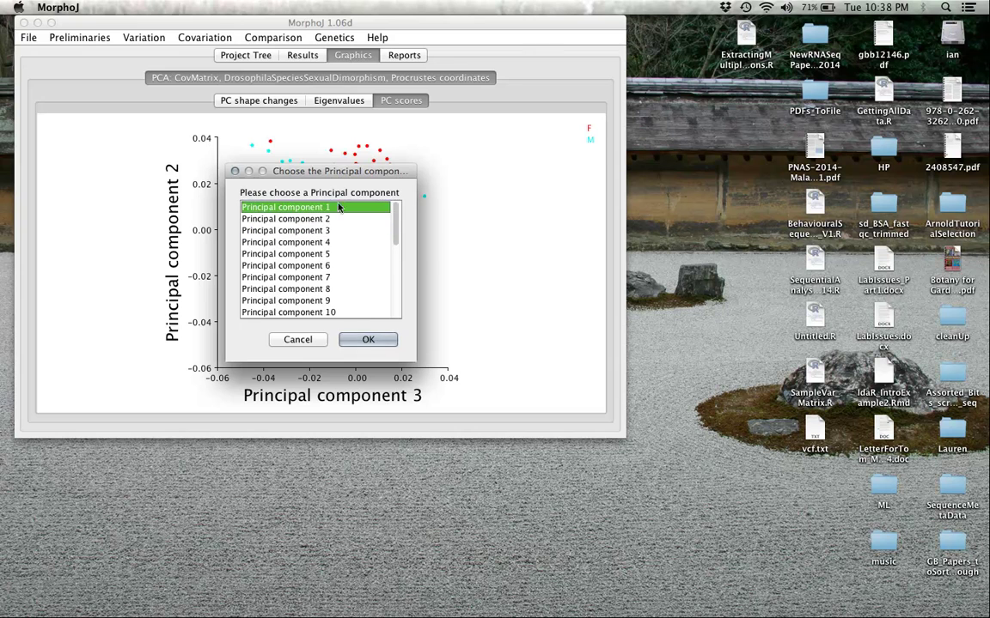
pyautogui.click(369, 340)
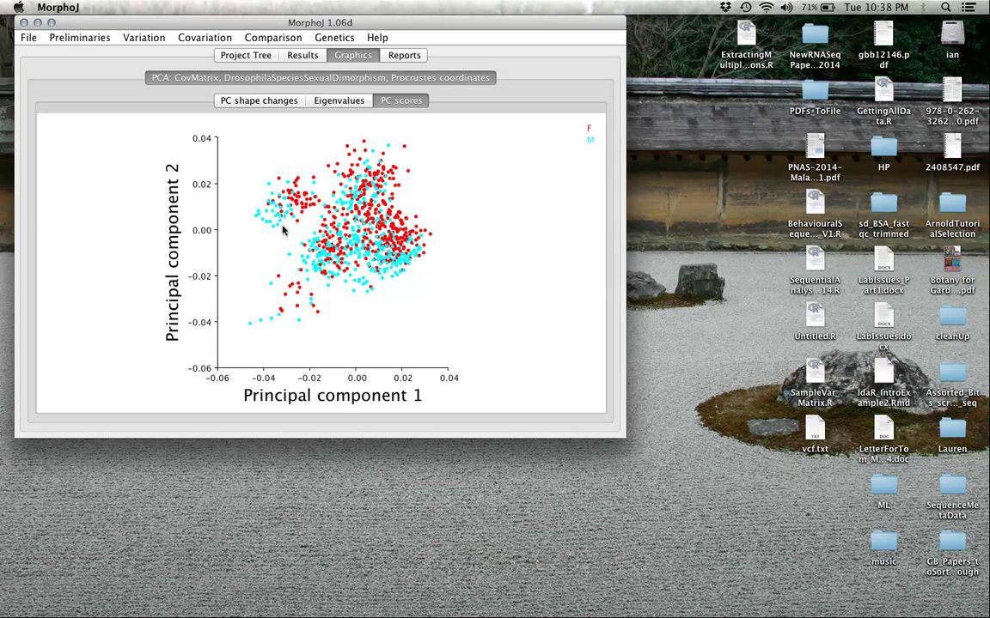
# After glancing at the PC1 shape changes, recolour the scores plot points by species
pyautogui.click(260, 97)
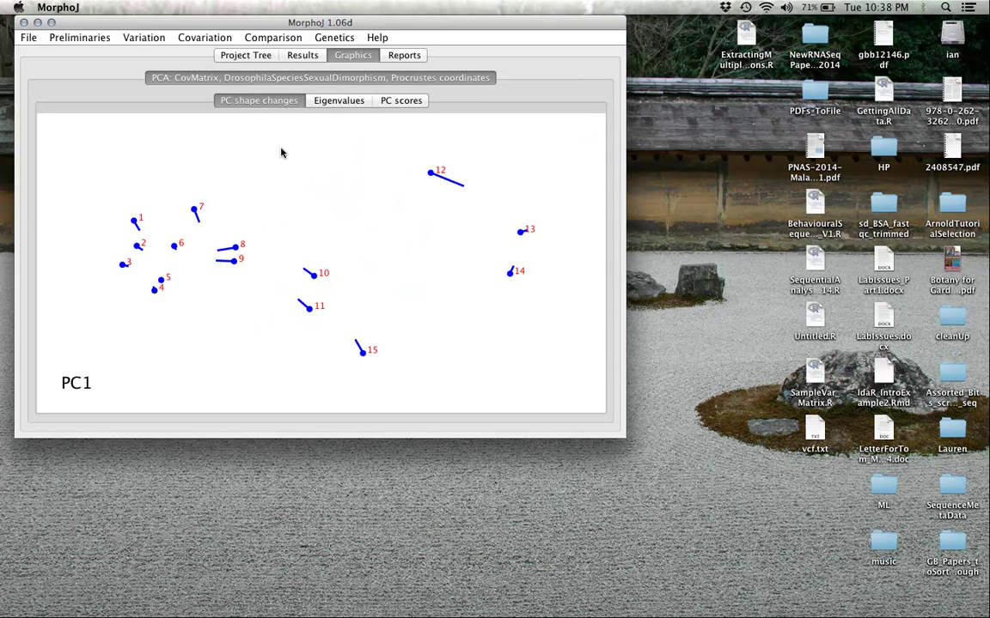
pyautogui.click(391, 101)
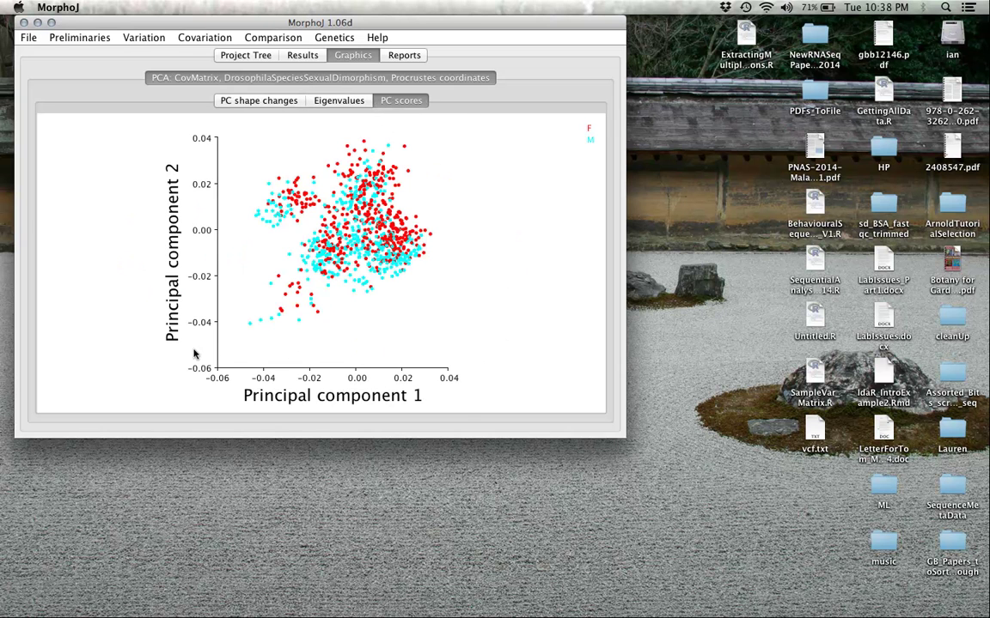
pyautogui.rightClick(451, 318)
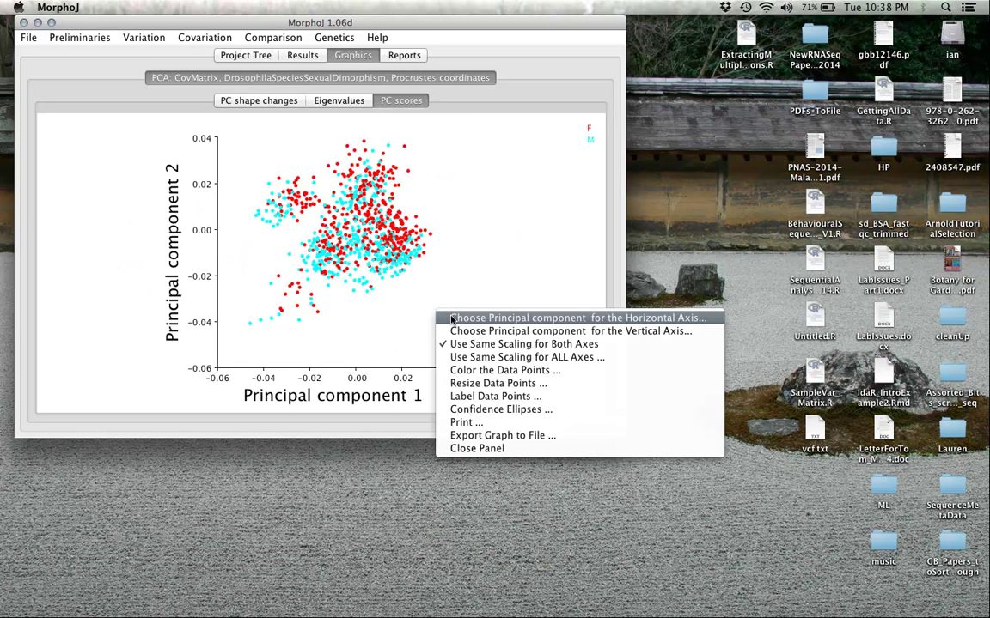
pyautogui.click(470, 370)
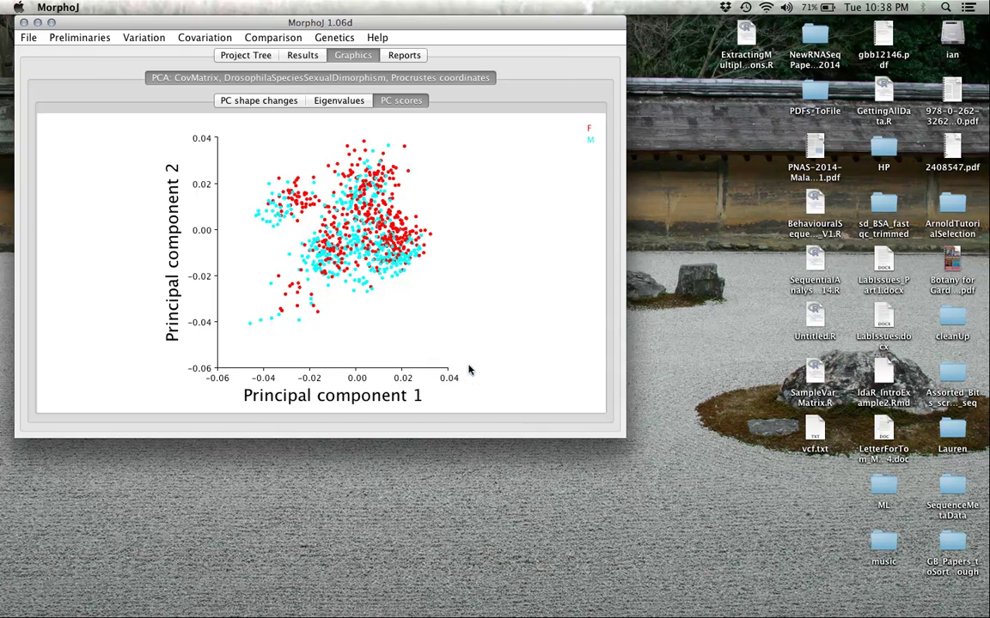
pyautogui.click(155, 103)
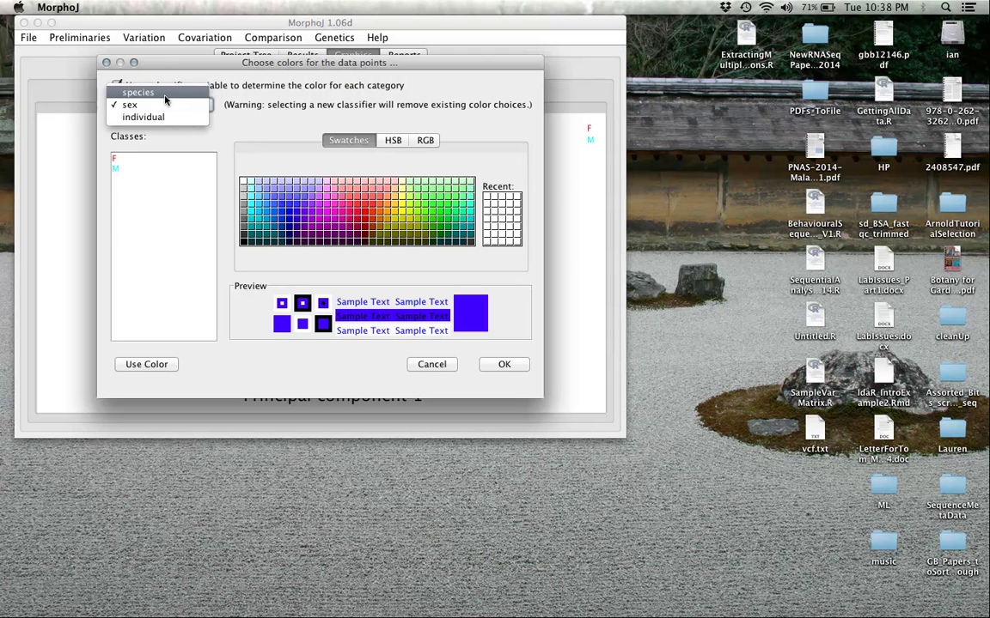
pyautogui.click(141, 92)
pyautogui.click(486, 367)
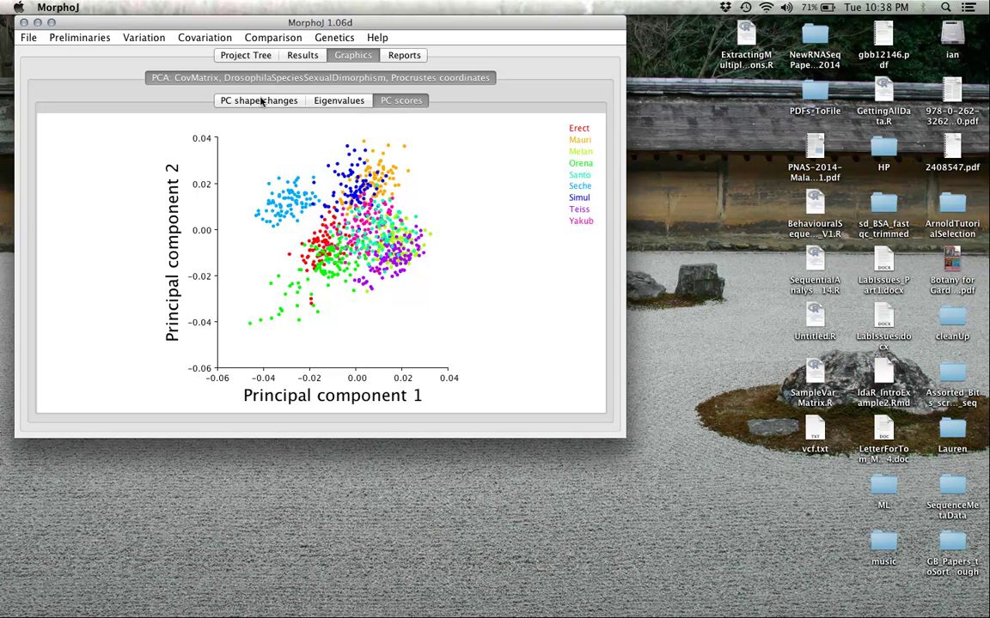
# Open the PC1 shape-change diagram and check its scale factor, keeping 0.1
pyautogui.click(260, 101)
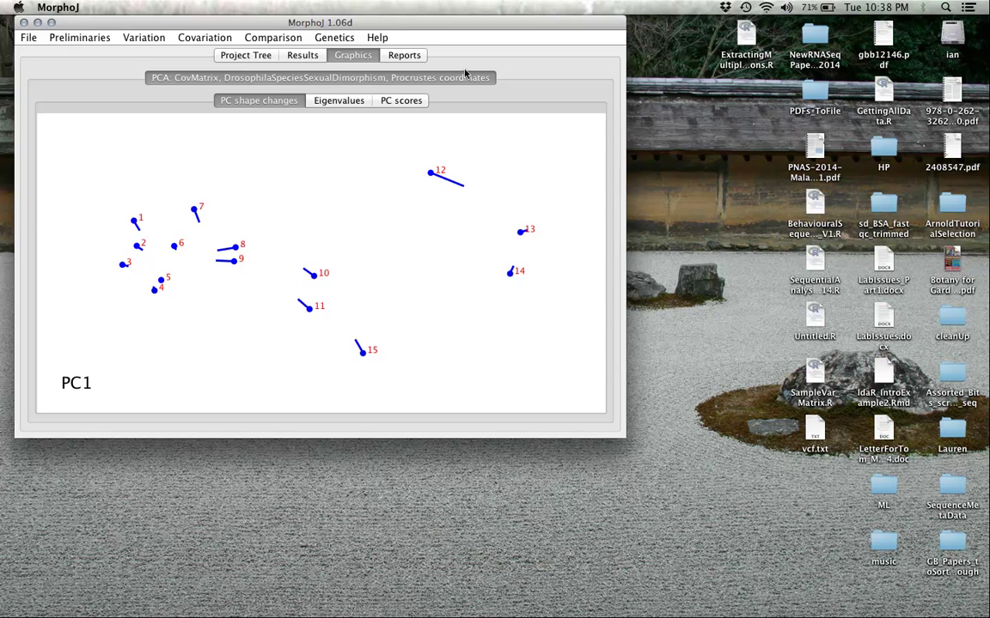
pyautogui.click(406, 102)
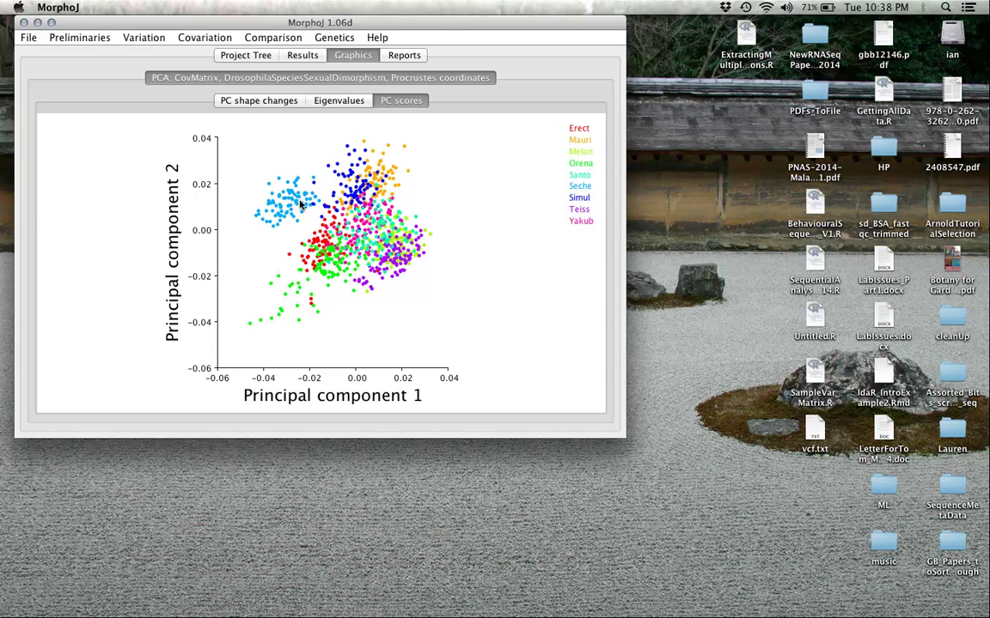
pyautogui.click(256, 100)
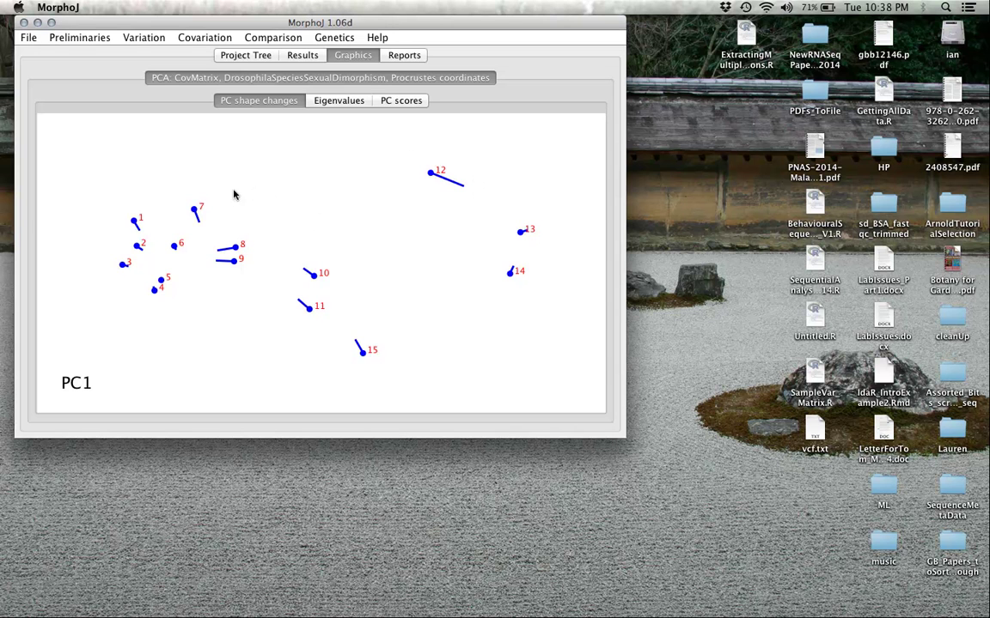
pyautogui.rightClick(325, 174)
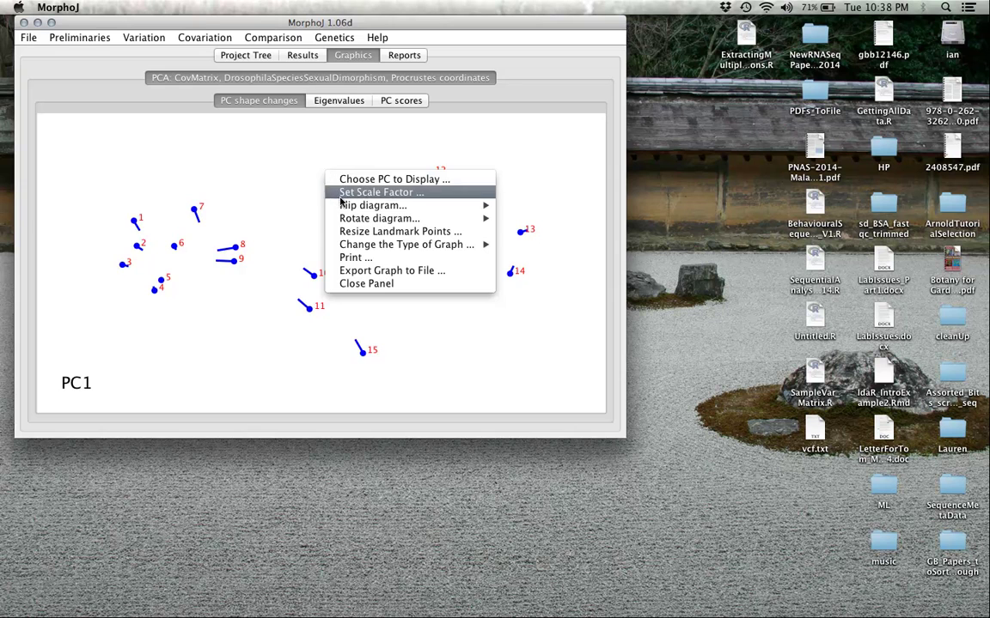
pyautogui.click(381, 192)
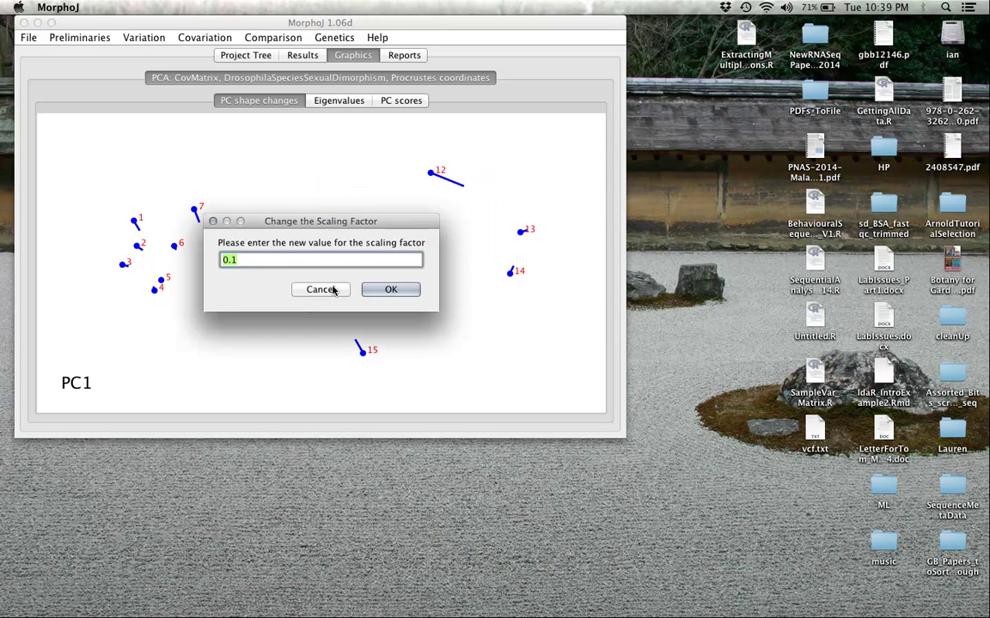
pyautogui.press('Return')
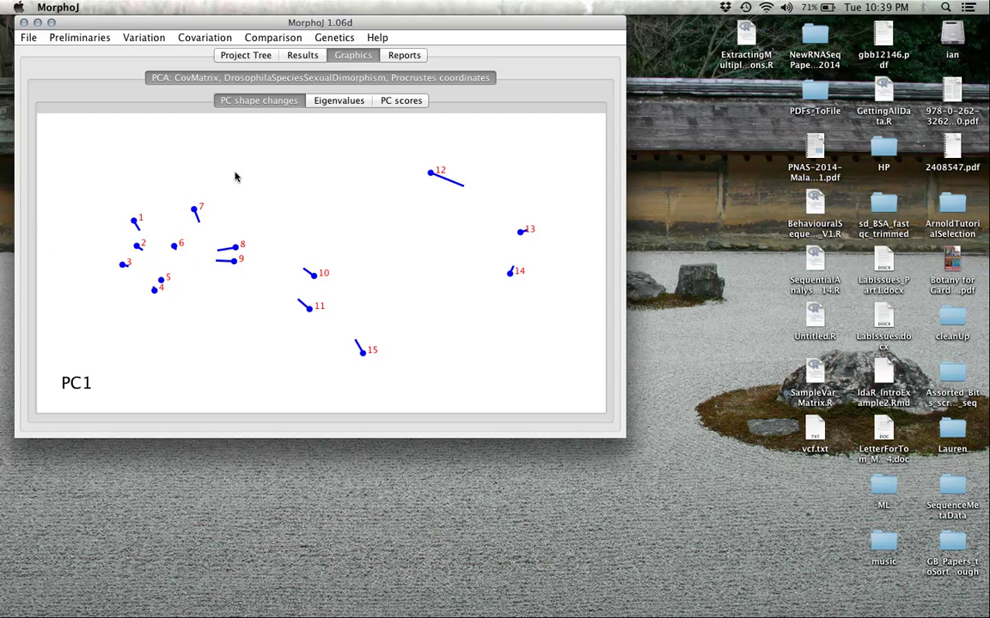
# Change the shape-change graph type to Transformation Grid
pyautogui.rightClick(302, 167)
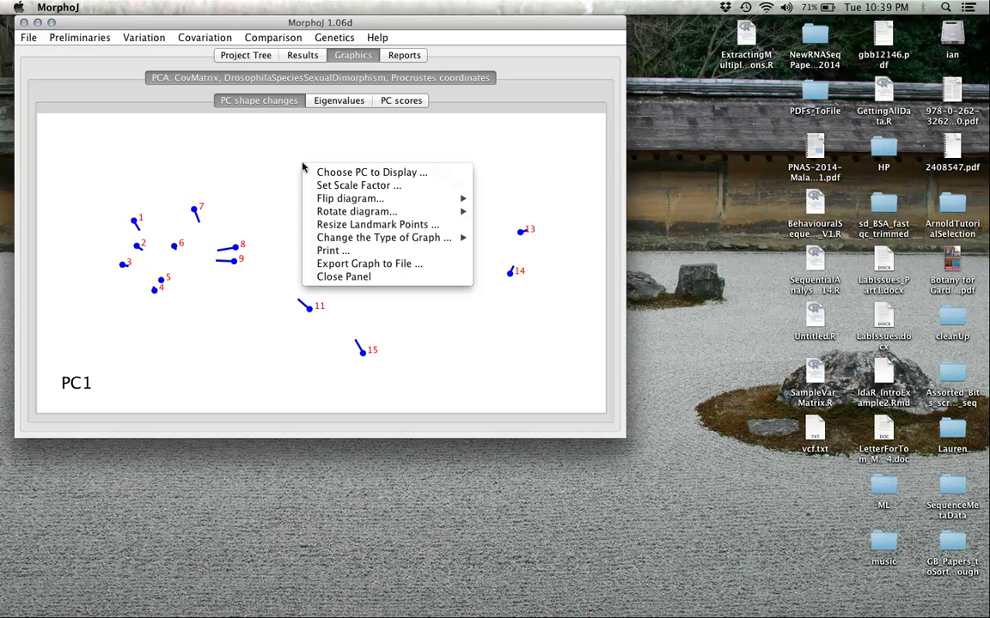
pyautogui.moveTo(306, 217)
pyautogui.moveTo(315, 241)
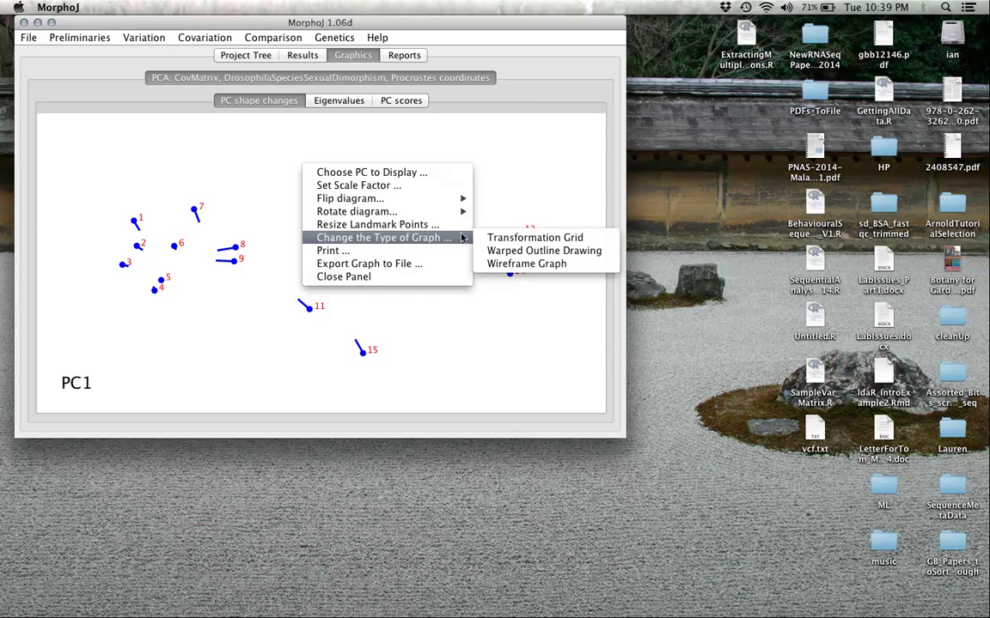
pyautogui.click(505, 237)
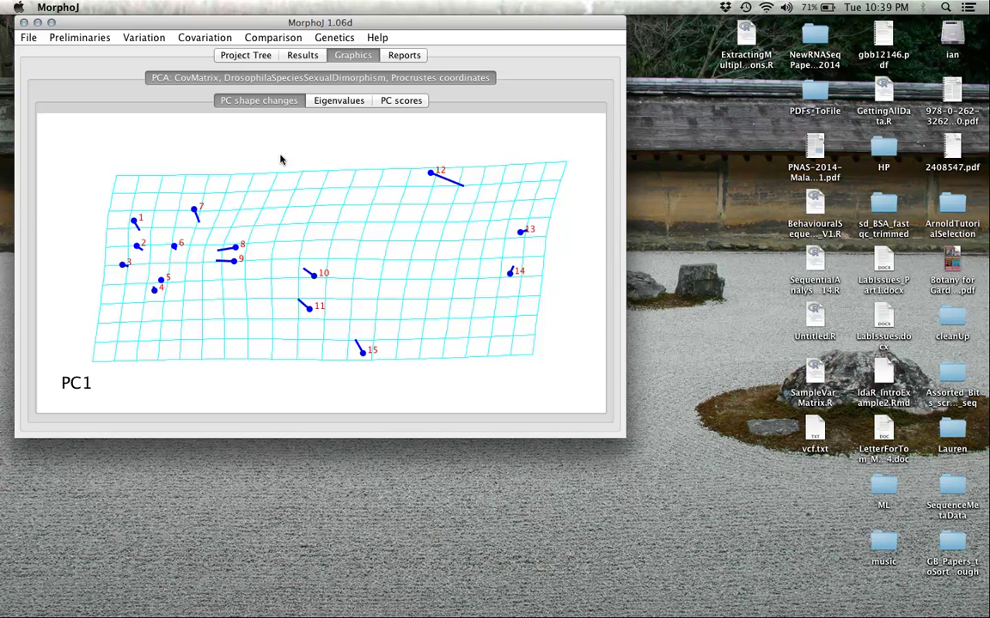
# Redraw the PC1 shape change as a warped outline using the 'outline' set, comparing with the PC scores plot
pyautogui.rightClick(280, 159)
pyautogui.moveTo(370, 243)
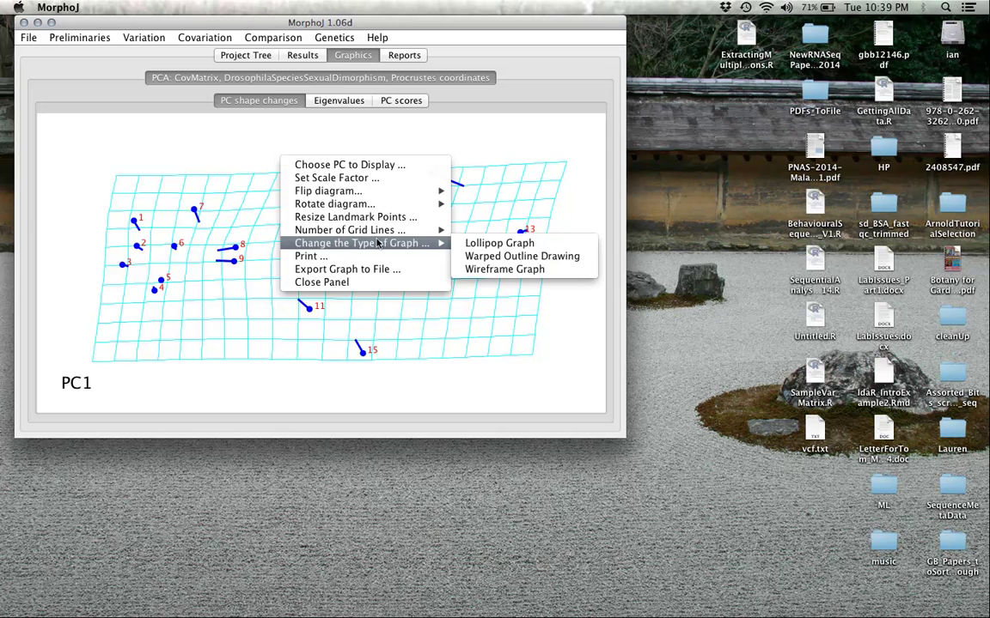
pyautogui.click(530, 255)
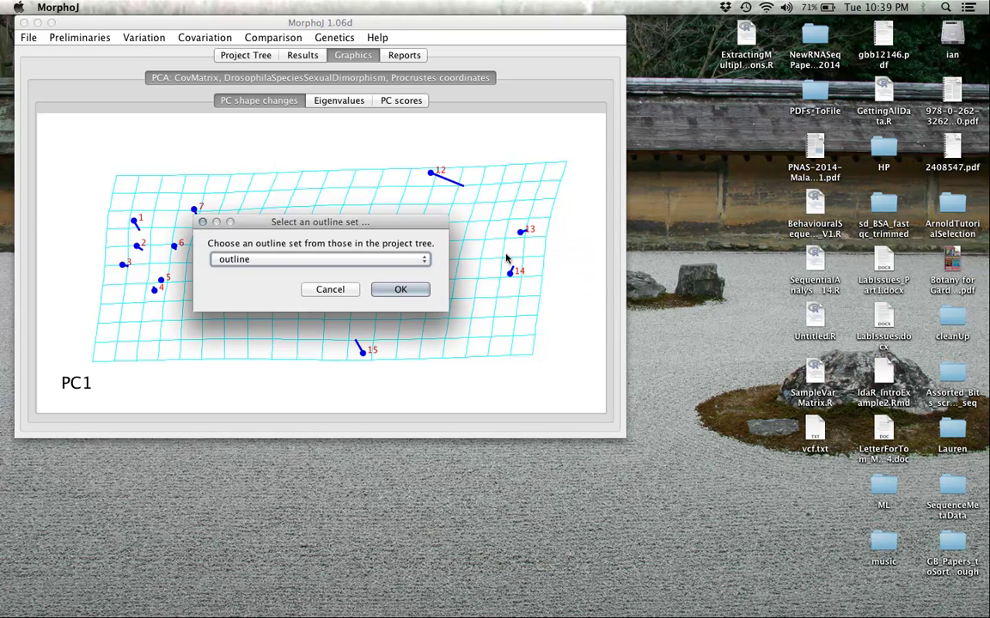
pyautogui.click(399, 289)
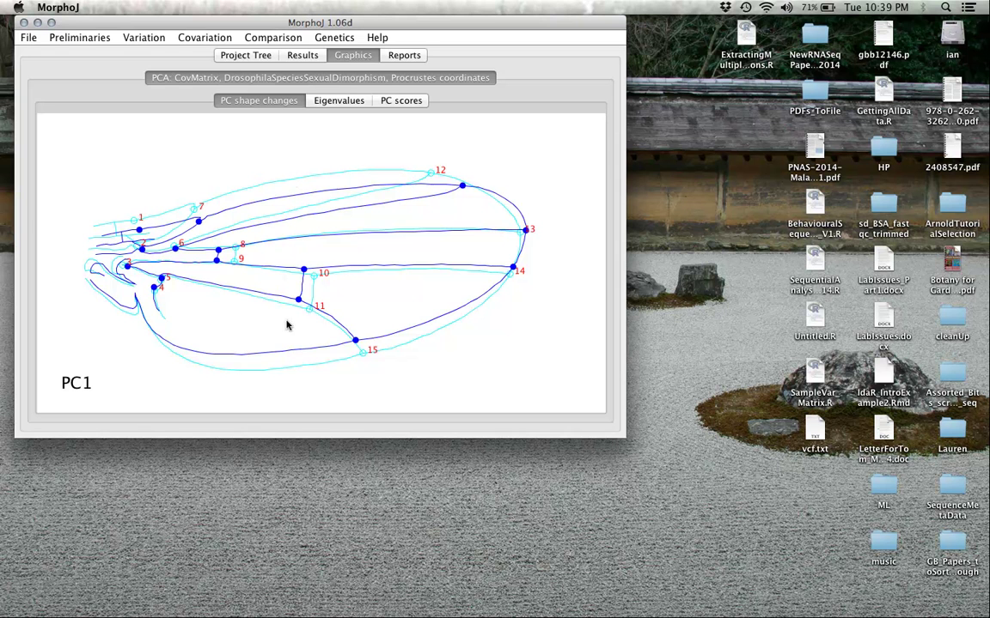
pyautogui.click(402, 102)
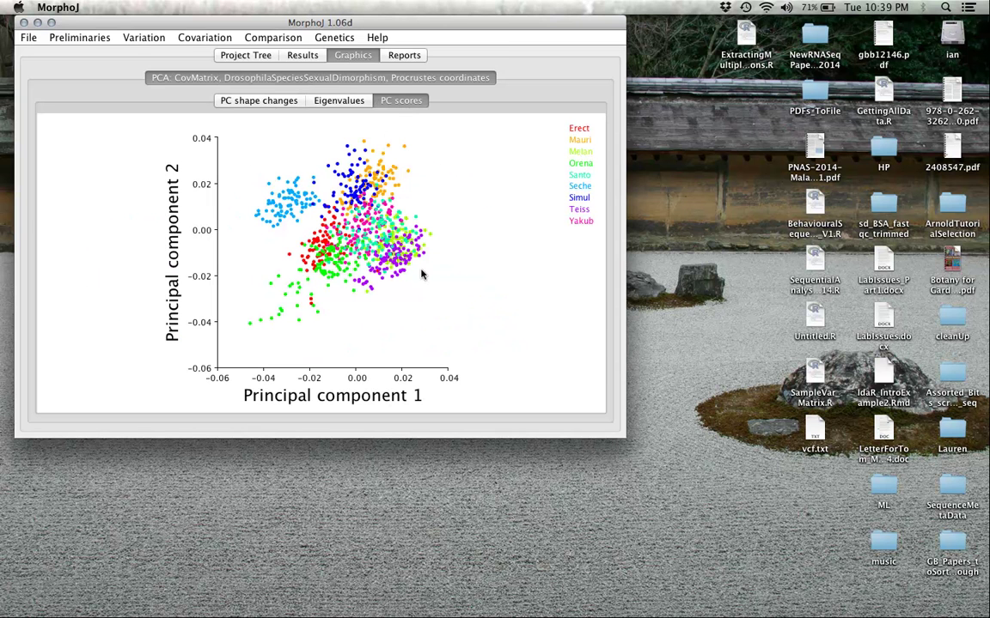
pyautogui.click(258, 100)
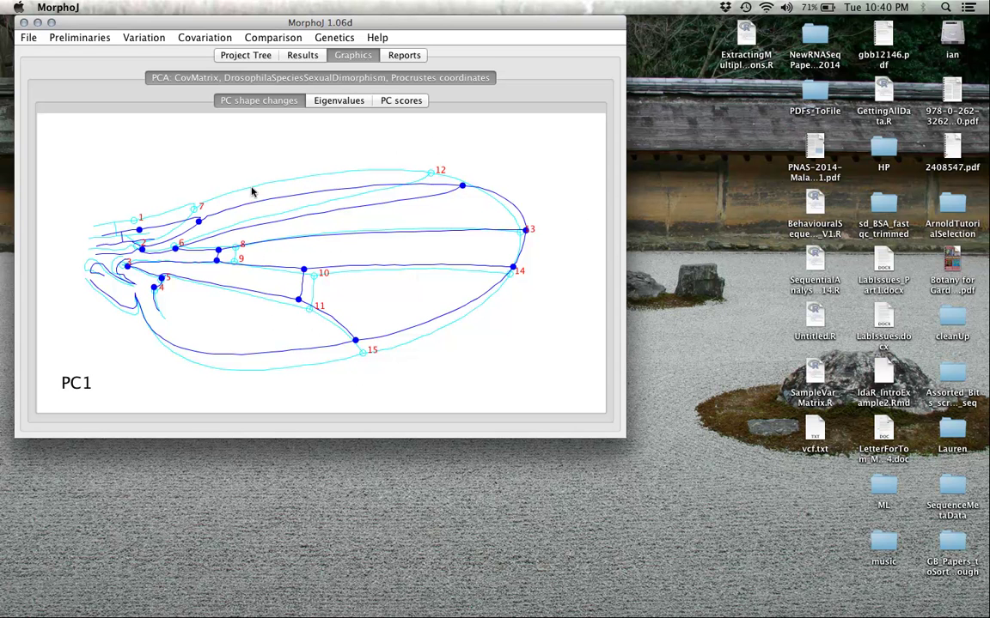
# Lower the PC1 wing diagram's scale factor from 0.1 to 0.05
pyautogui.rightClick(292, 149)
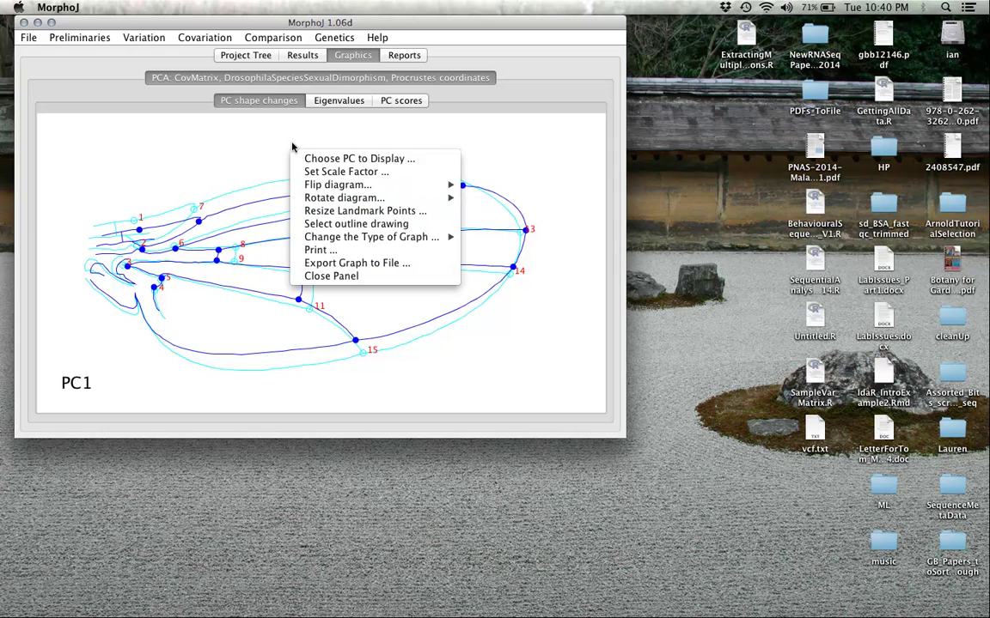
pyautogui.click(327, 172)
pyautogui.press('Left')
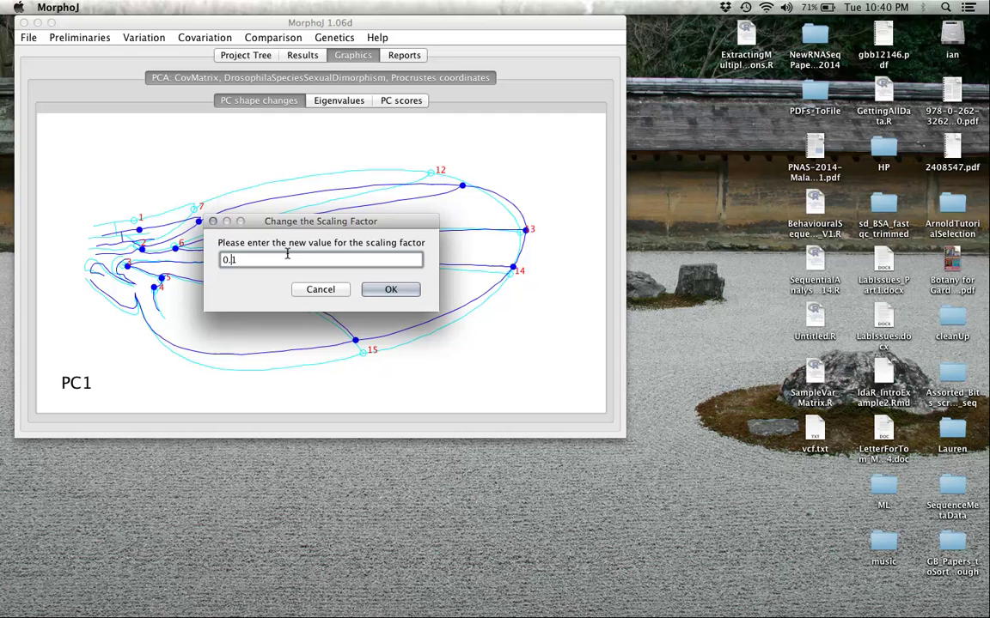
pyautogui.press('Delete')
pyautogui.write('05')
pyautogui.press('Return')
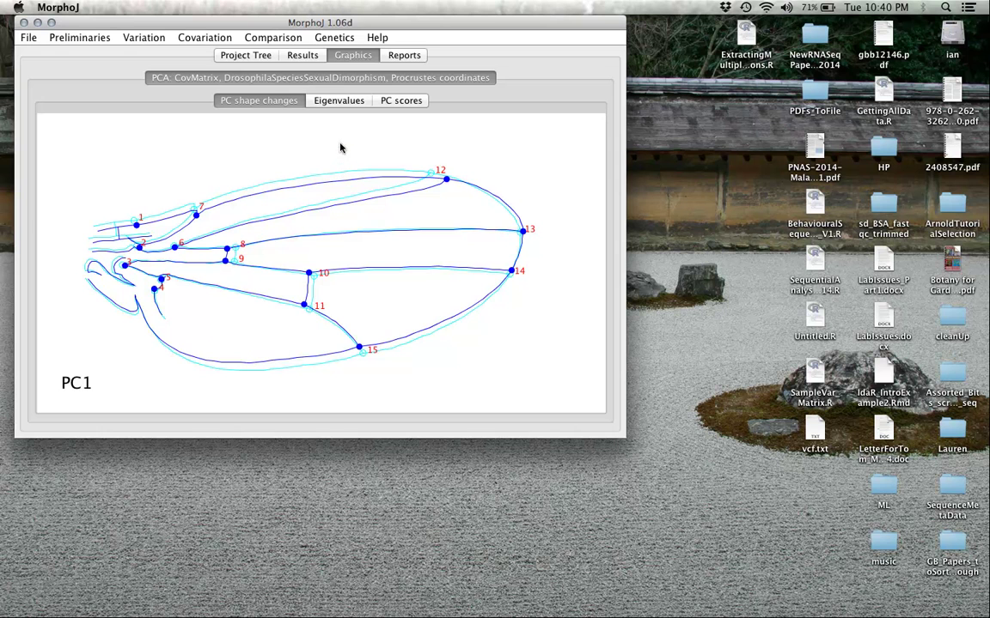
pyautogui.rightClick(340, 147)
pyautogui.moveTo(412, 231)
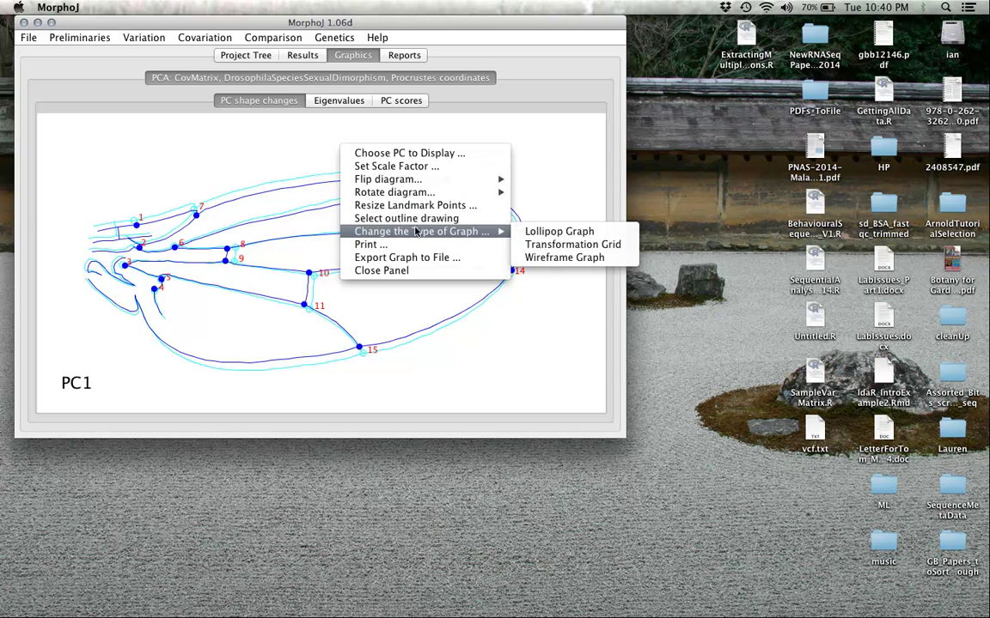
pyautogui.click(528, 258)
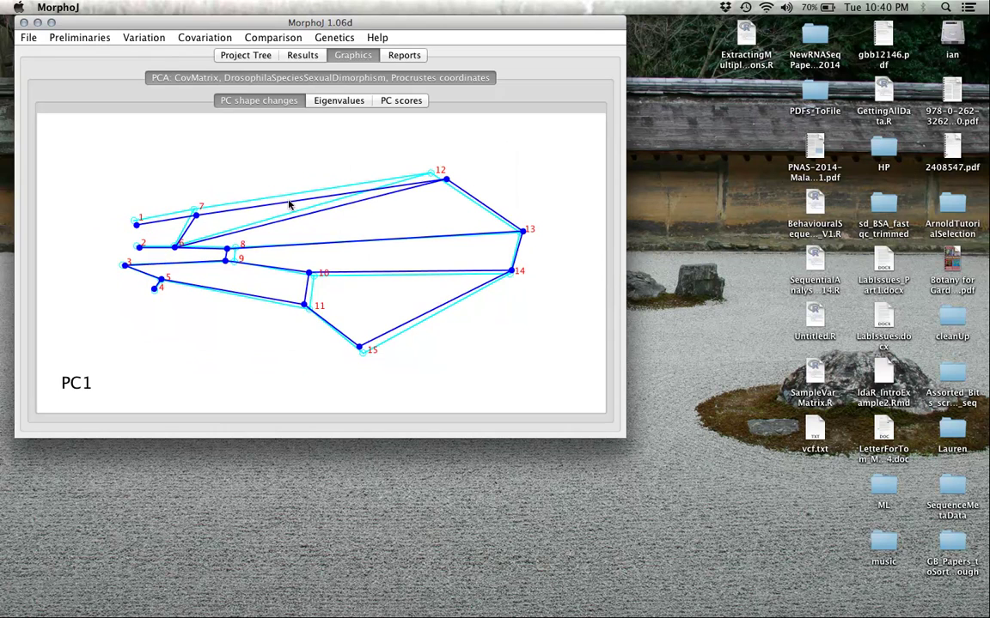
pyautogui.rightClick(206, 155)
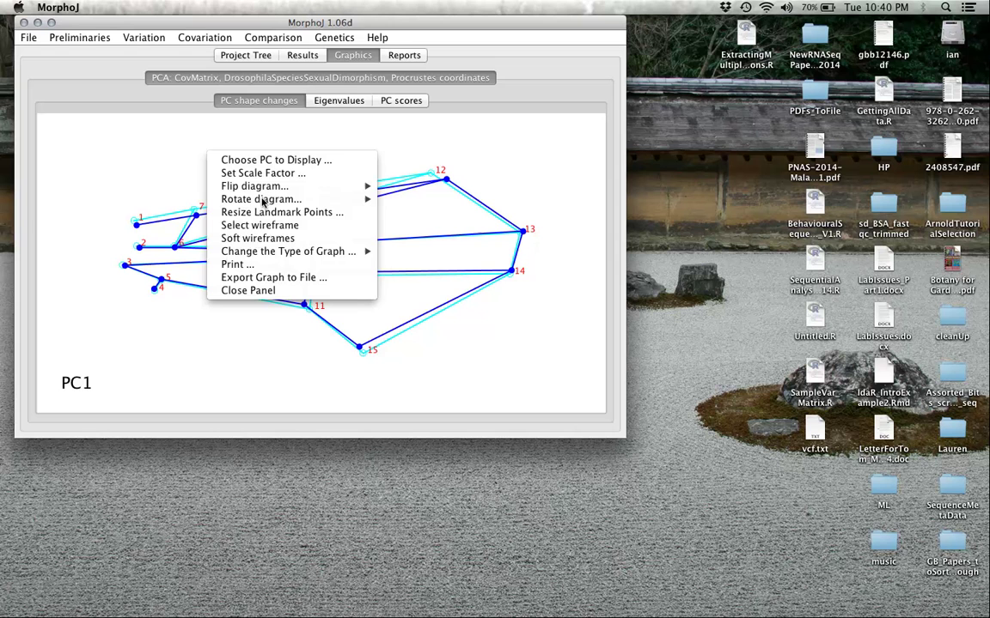
pyautogui.moveTo(282, 254)
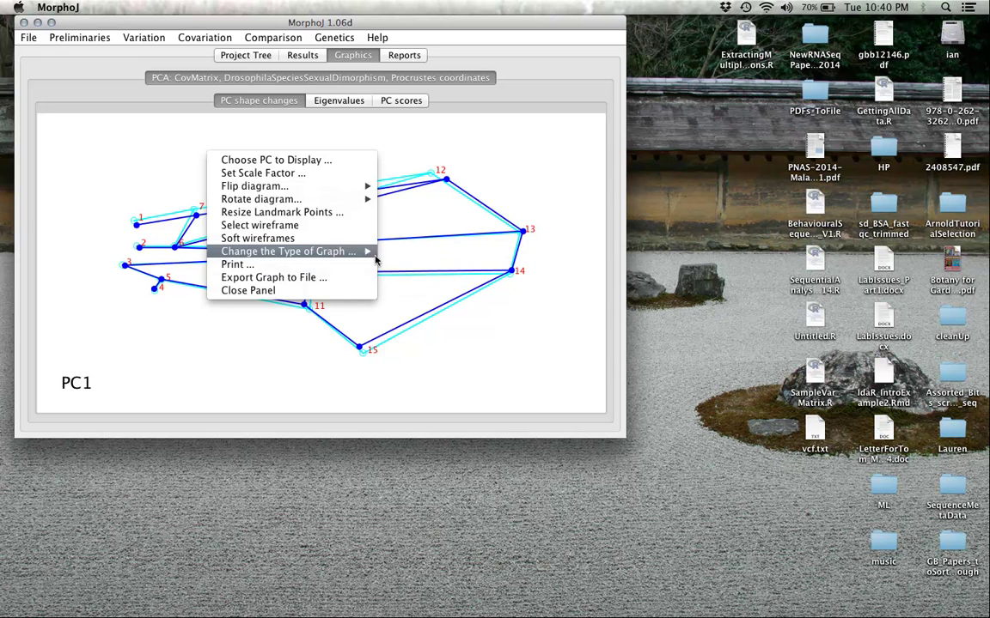
pyautogui.click(404, 278)
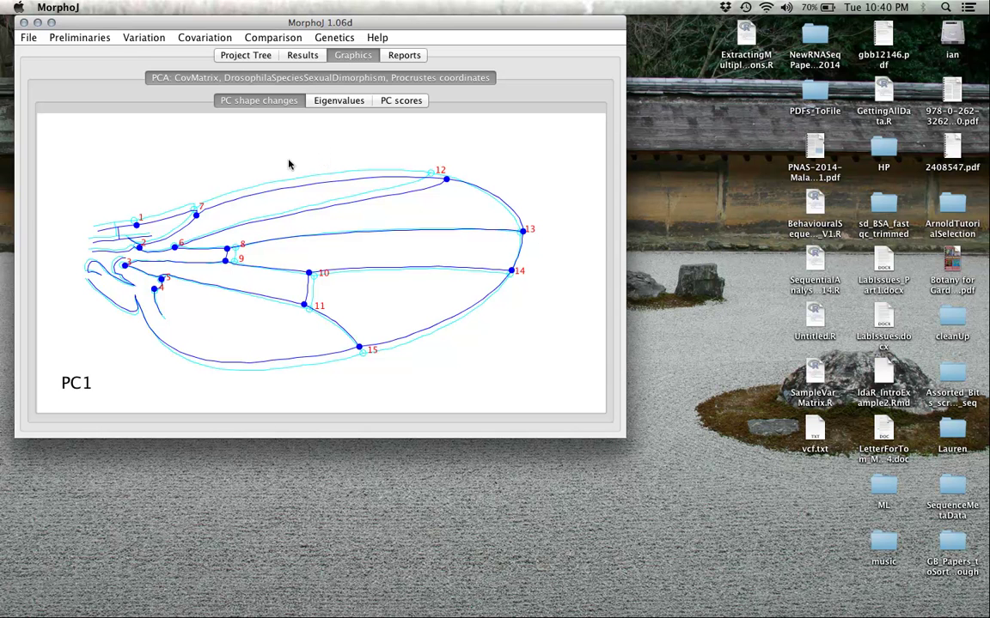
# Check the eigenvalue and PC scores plots, then scroll the Results text to the 26-component eigenvalue table
pyautogui.click(335, 102)
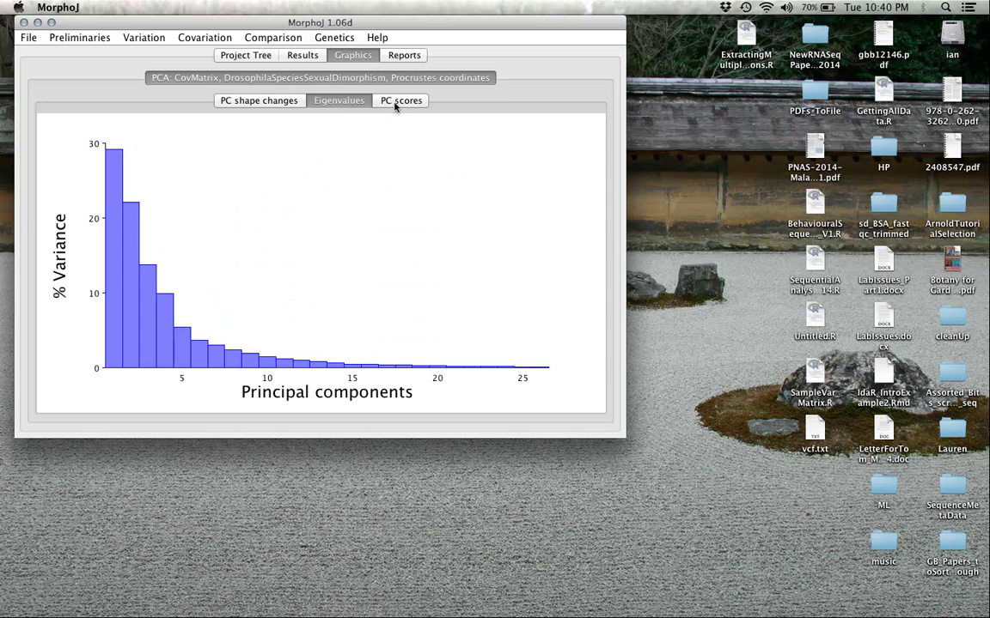
pyautogui.click(396, 102)
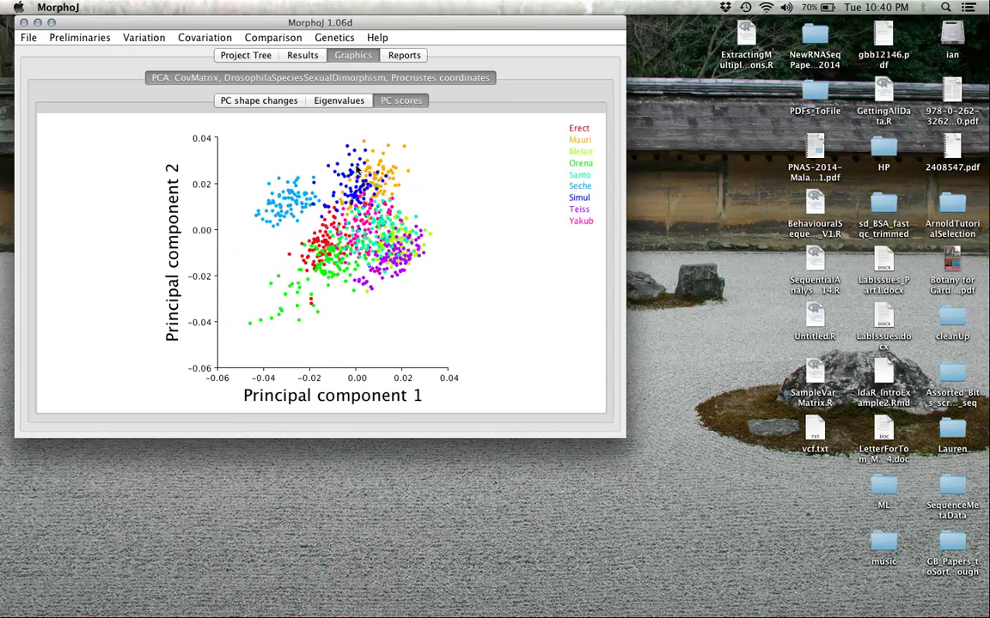
pyautogui.click(392, 58)
pyautogui.click(296, 55)
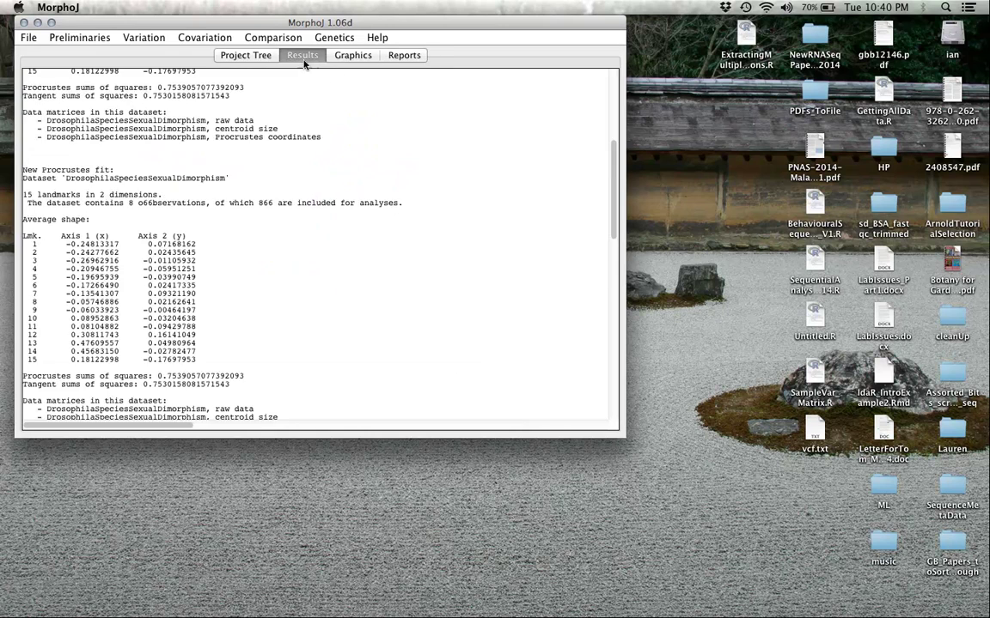
pyautogui.scroll(-10, 273, 112)
pyautogui.scroll(-5, 277, 118)
pyautogui.scroll(10, 266, 112)
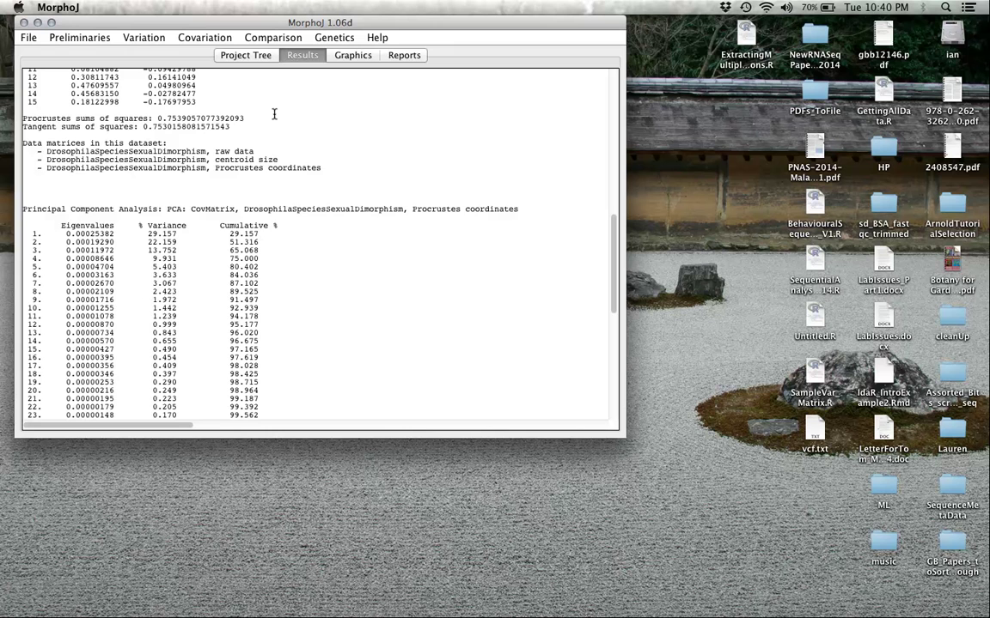
pyautogui.scroll(-3, 123, 167)
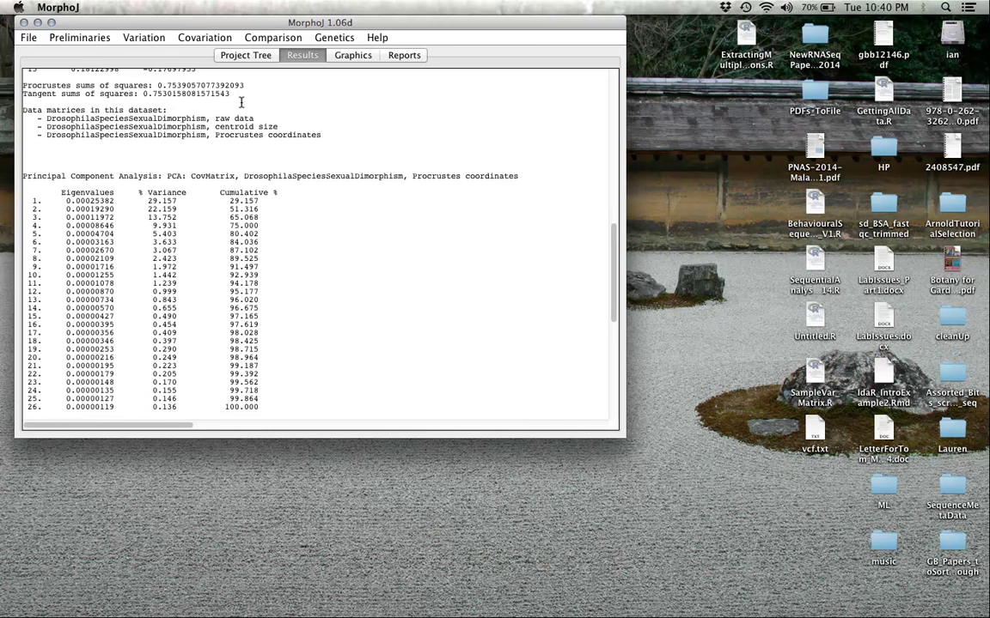
pyautogui.scroll(-1, 120, 155)
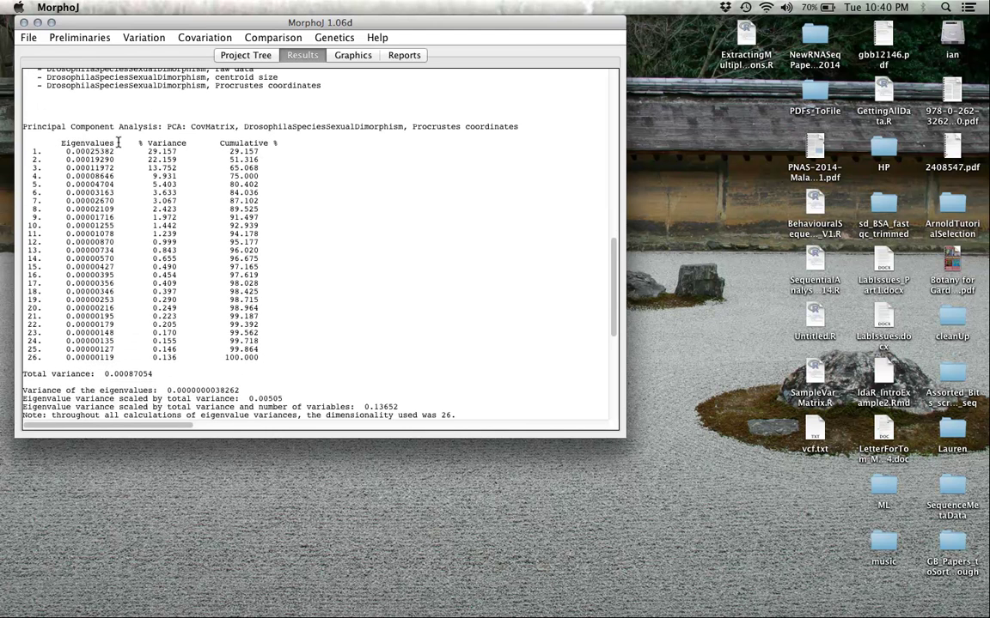
pyautogui.click(58, 147)
pyautogui.moveTo(62, 143); pyautogui.dragTo(98, 292)
pyautogui.moveTo(26, 323); pyautogui.dragTo(115, 333)
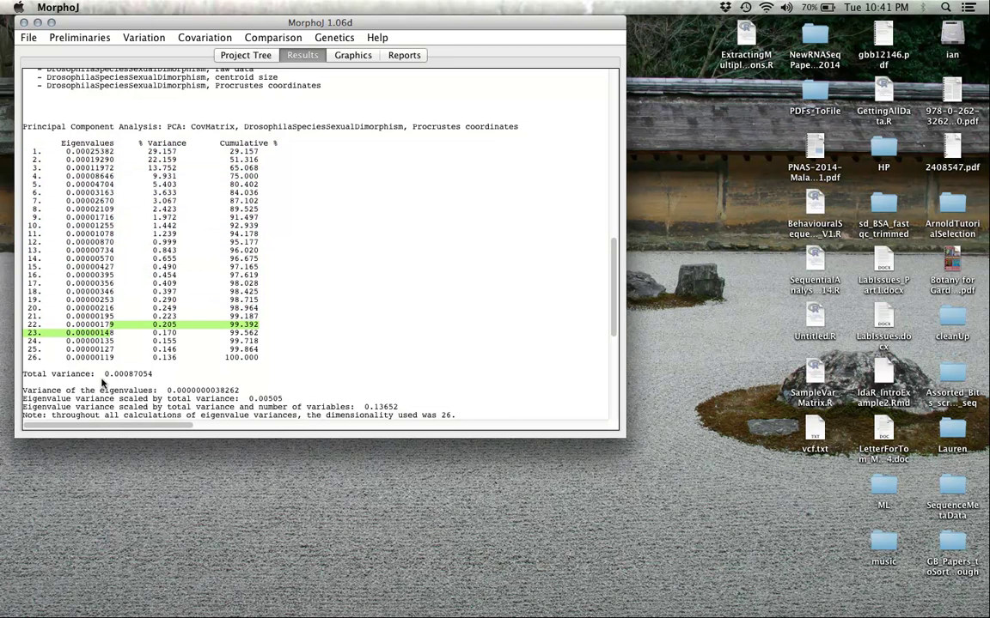
pyautogui.click(149, 152)
pyautogui.moveTo(149, 152); pyautogui.dragTo(176, 152)
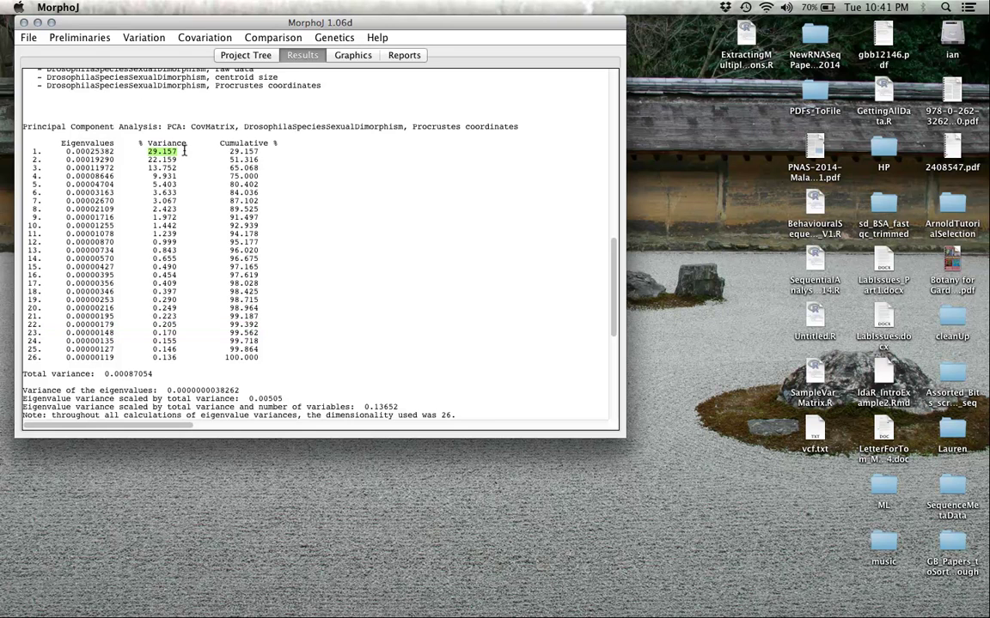
pyautogui.click(114, 151)
pyautogui.moveTo(114, 152); pyautogui.dragTo(65, 152)
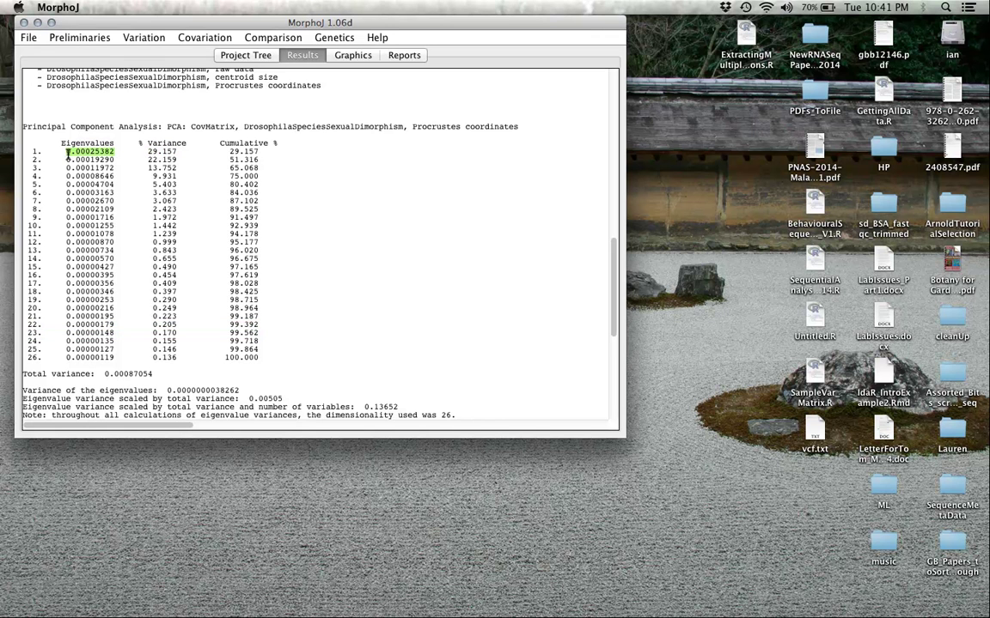
pyautogui.doubleClick(150, 152)
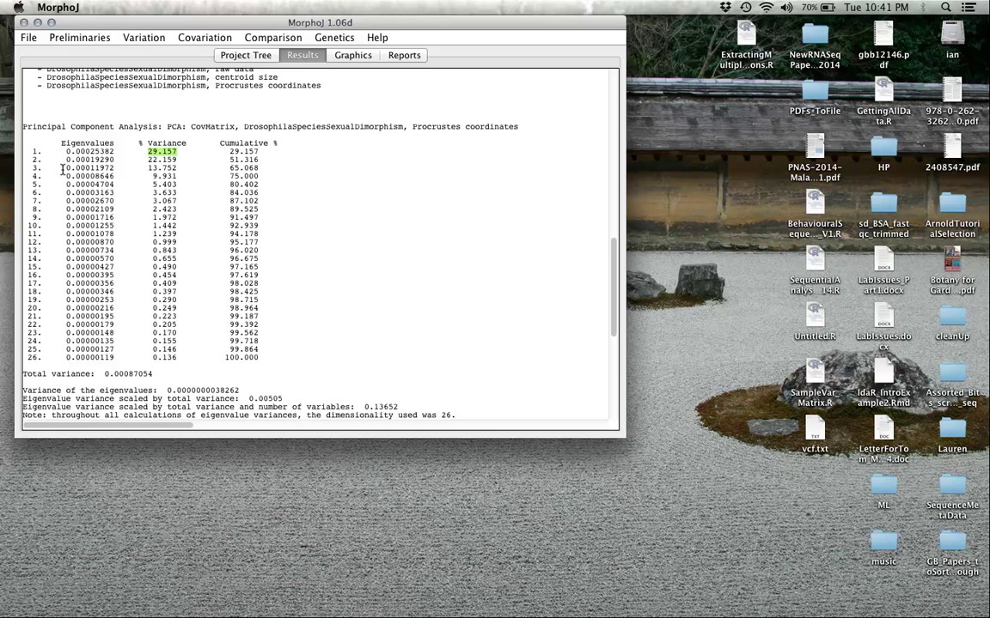
pyautogui.moveTo(62, 325); pyautogui.dragTo(61, 349)
pyautogui.doubleClick(154, 160)
pyautogui.click(228, 152)
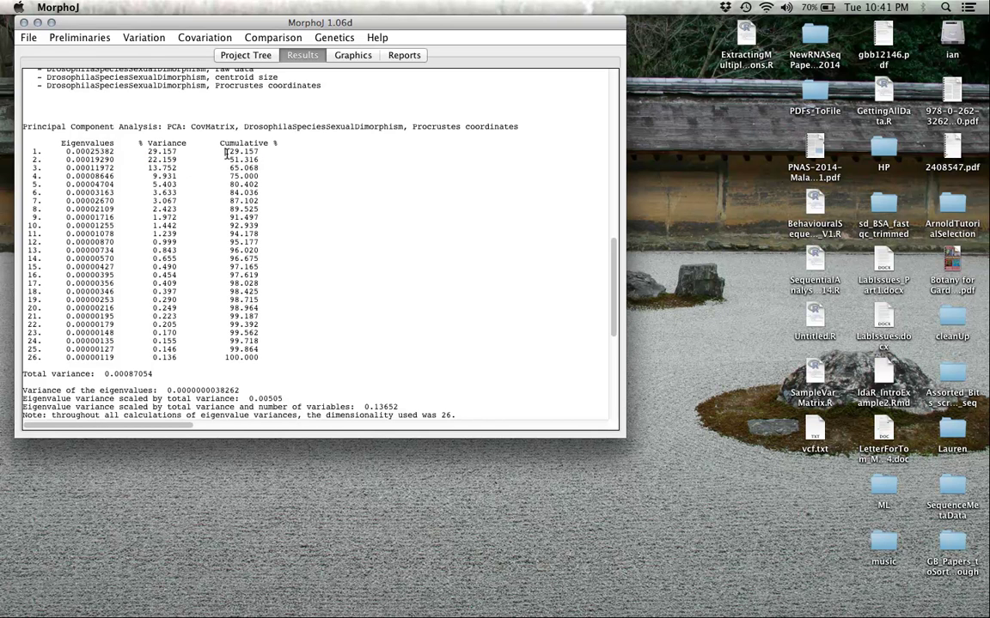
pyautogui.moveTo(228, 152); pyautogui.dragTo(232, 148)
pyautogui.click(266, 152)
pyautogui.doubleClick(230, 184)
pyautogui.doubleClick(232, 243)
# Scroll through the PC coefficients and highlight the eigenvalue variance figure 0.0000000038262
pyautogui.scroll(-5, 402, 247)
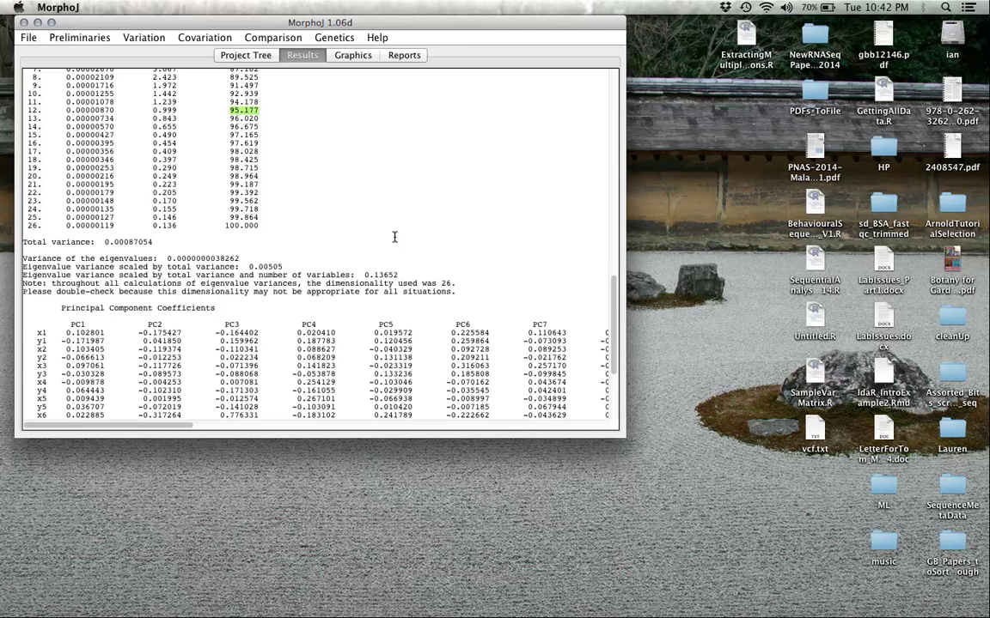
pyautogui.scroll(-1, 391, 234)
pyautogui.scroll(-1, 380, 222)
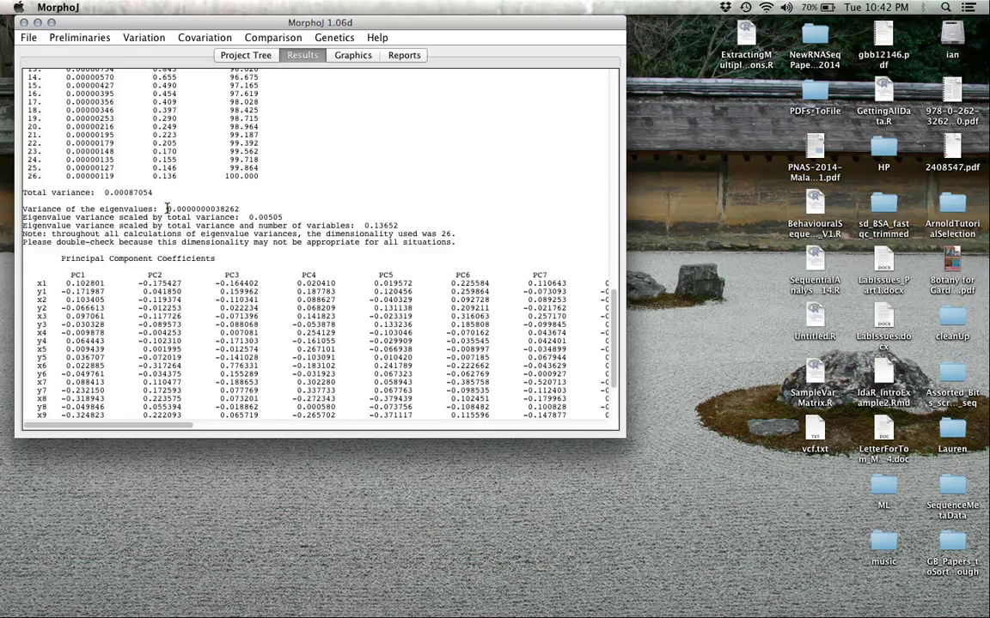
pyautogui.doubleClick(203, 209)
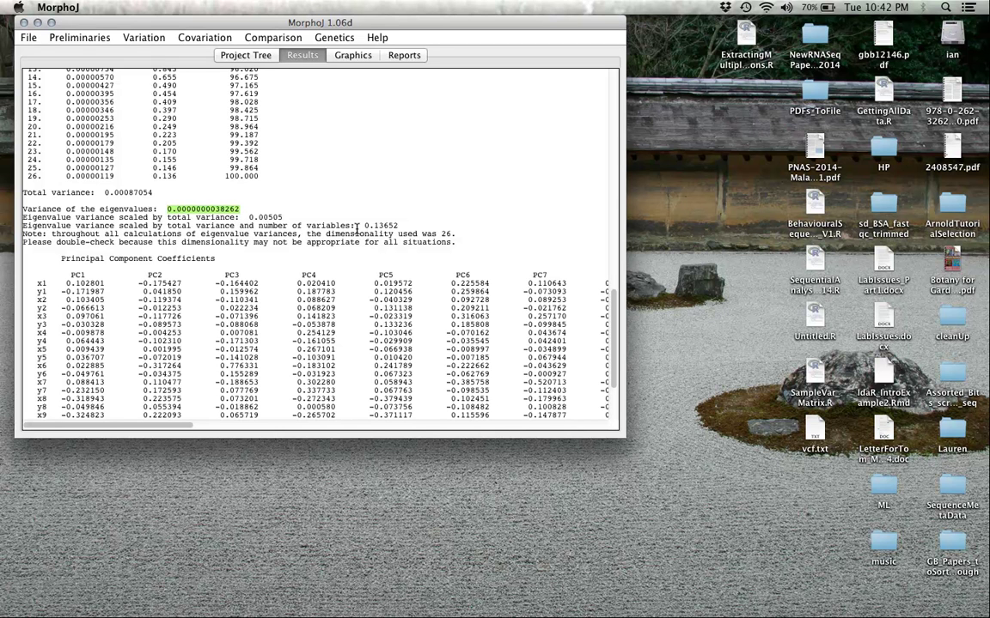
pyautogui.scroll(-5, 352, 214)
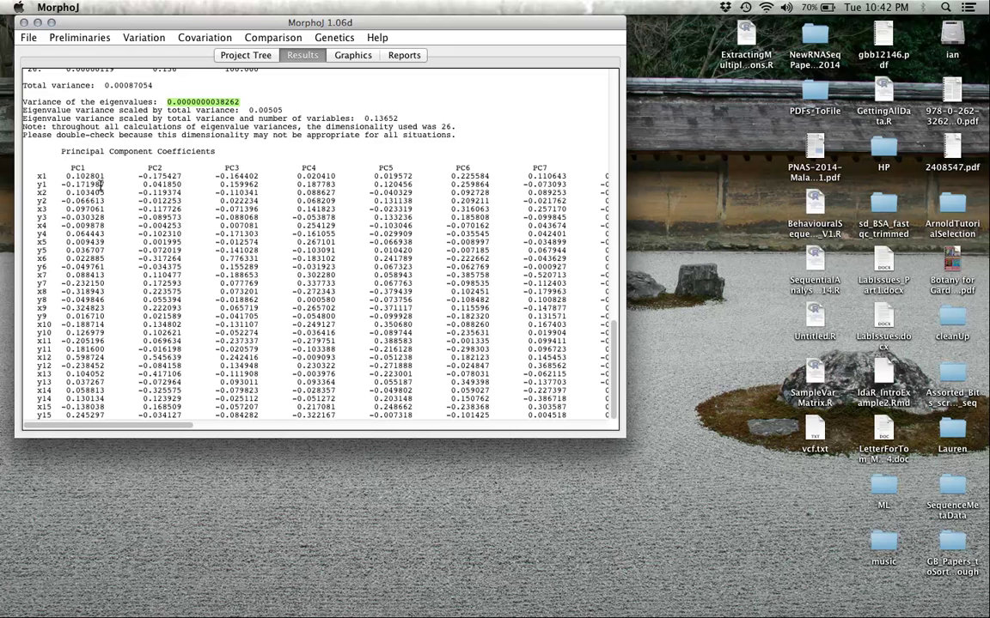
pyautogui.scroll(7, 100, 184)
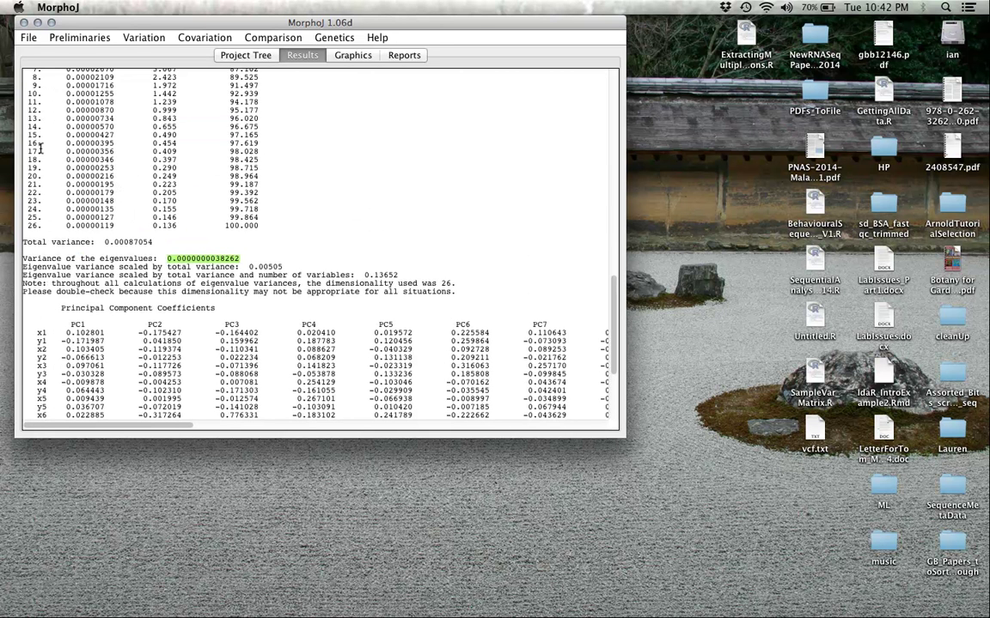
# Glance at the project tree, then return to the PC shape changes wing diagram
pyautogui.click(254, 56)
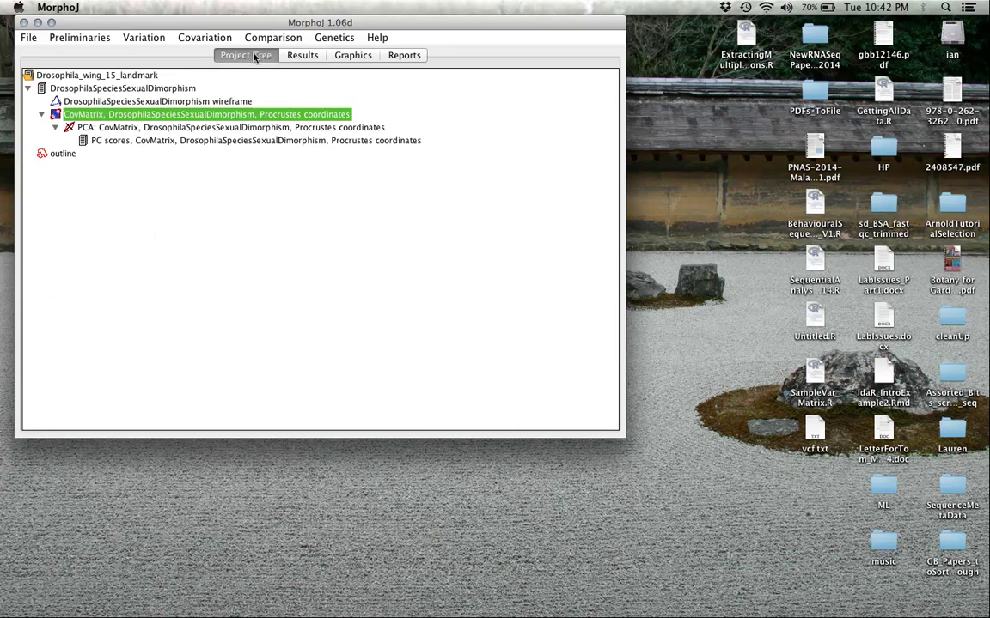
pyautogui.click(352, 55)
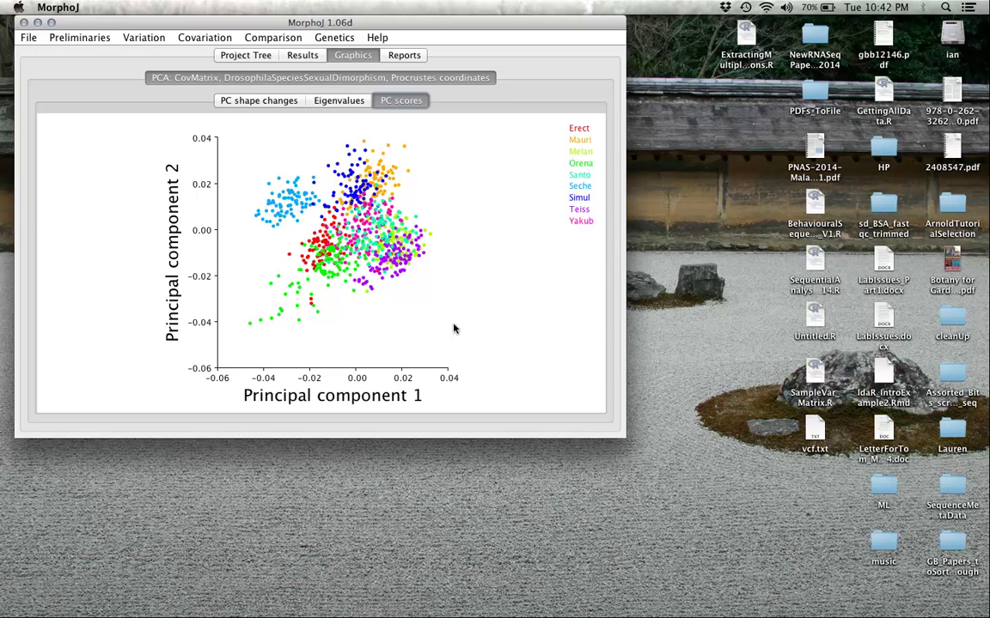
pyautogui.click(333, 103)
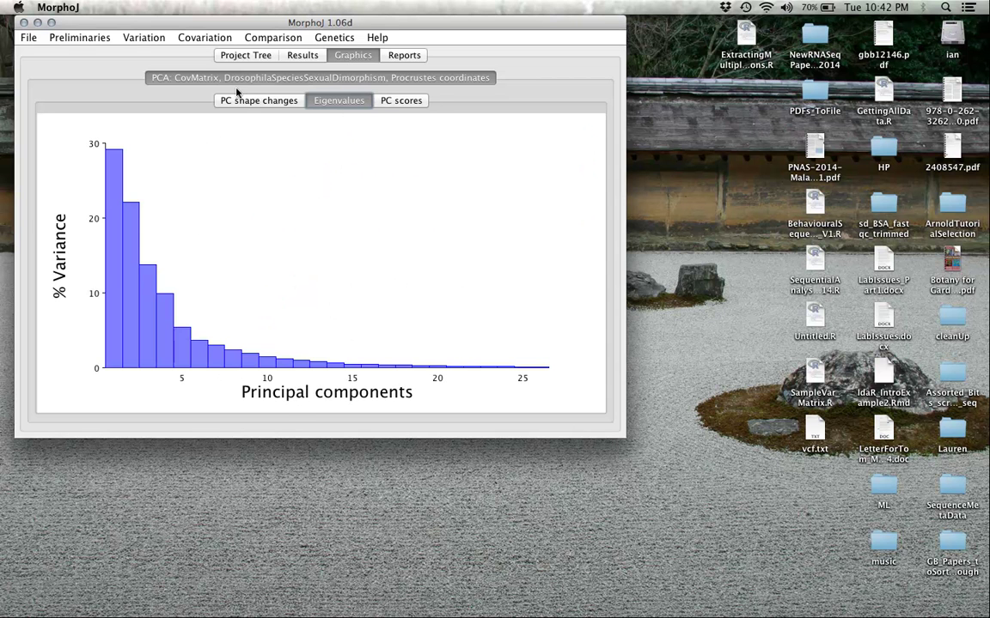
pyautogui.click(241, 103)
# Set the wing diagram to display PC2 instead of PC1
pyautogui.rightClick(223, 163)
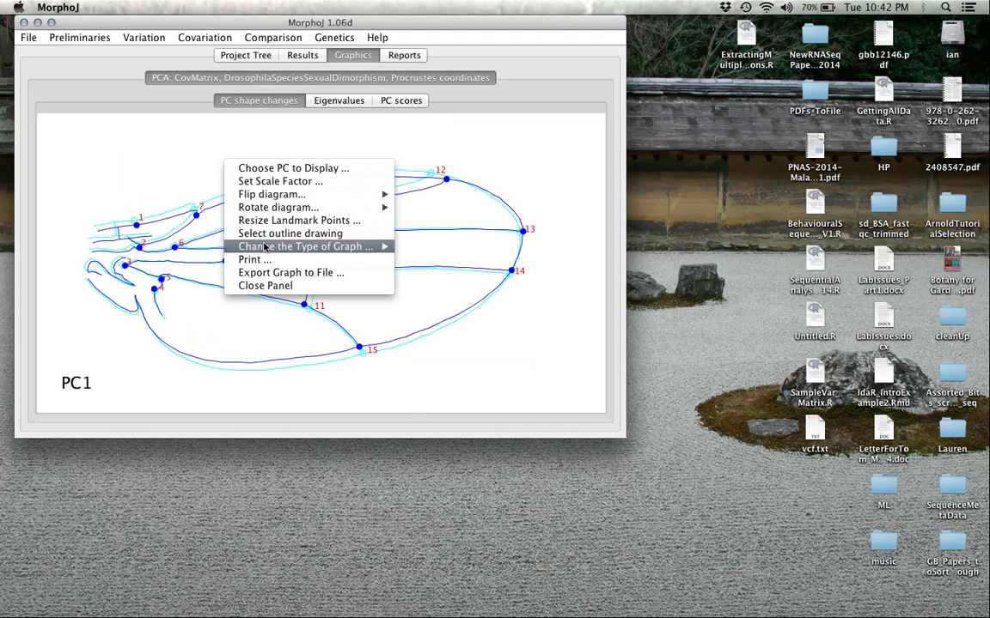
pyautogui.click(266, 168)
pyautogui.click(269, 220)
pyautogui.click(360, 339)
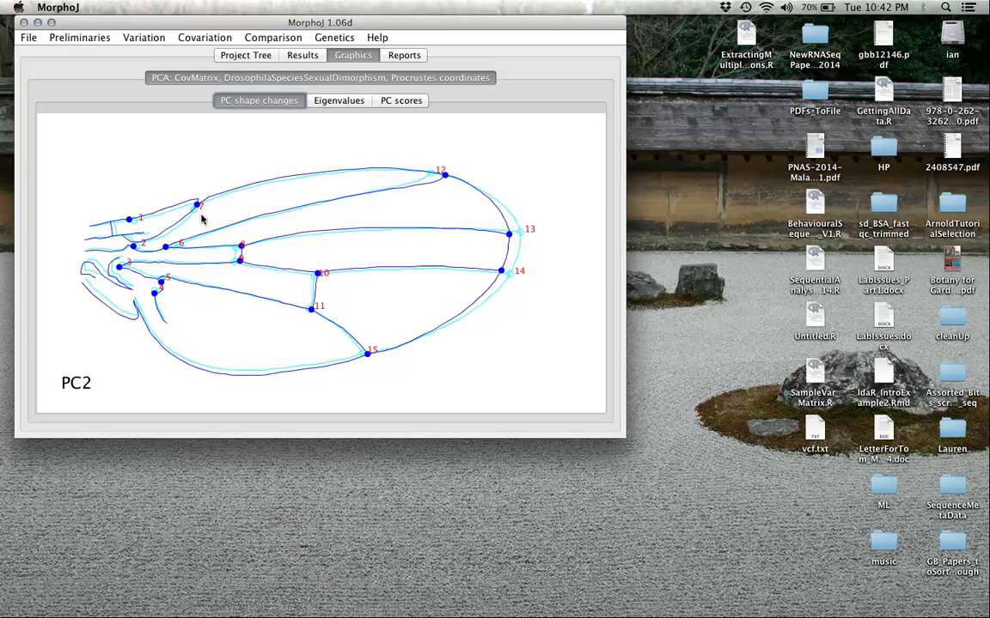